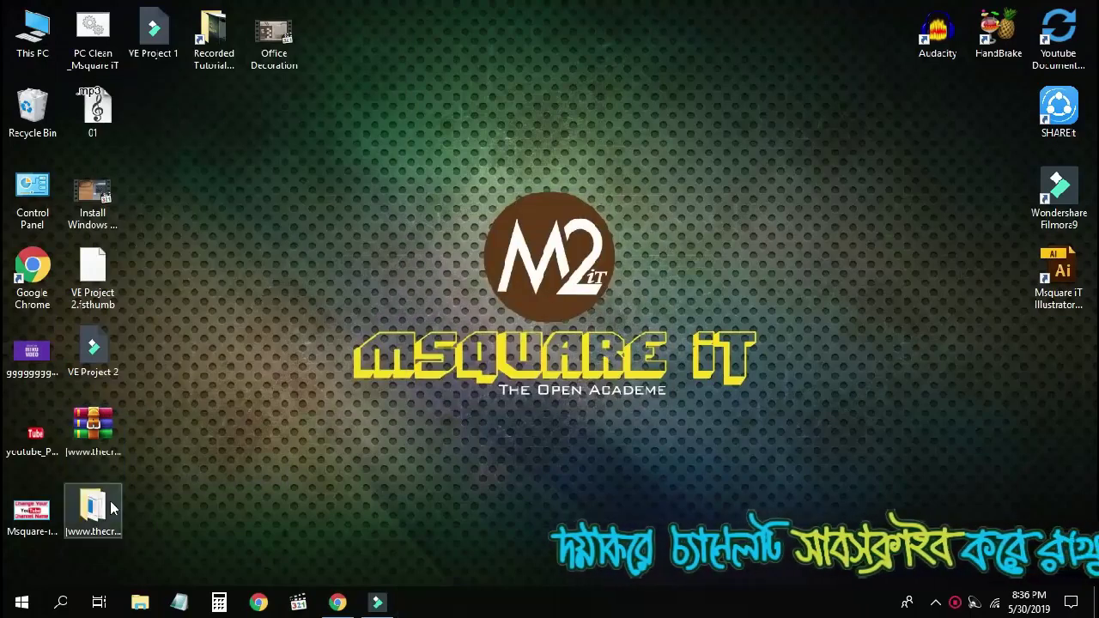
# Open the extracted WinXHDVCD598271 folder on the desktop and read its Read Me text file, closing the file when done
pyautogui.click(93, 508)
pyautogui.doubleClick(97, 508)
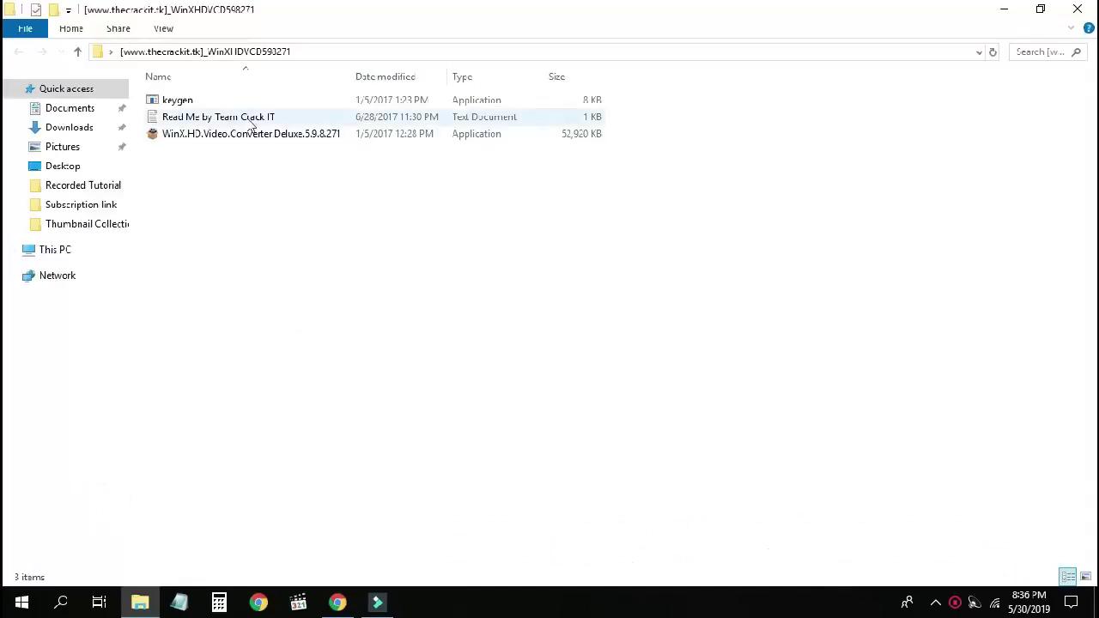
pyautogui.doubleClick(220, 123)
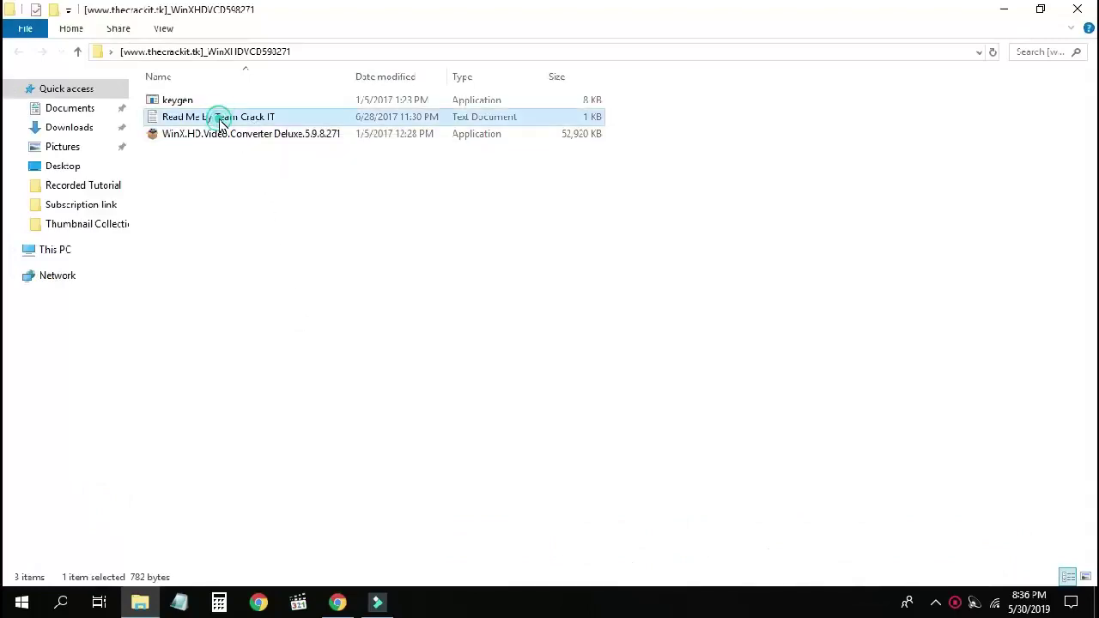
pyautogui.moveTo(575, 137); pyautogui.dragTo(377, 137)
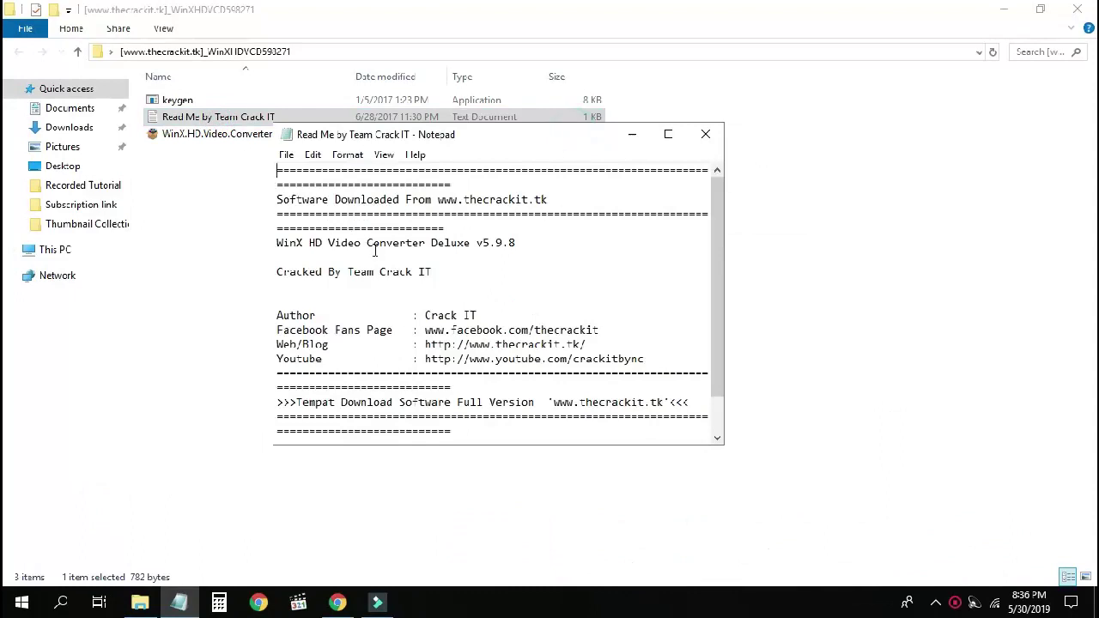
pyautogui.moveTo(295, 246); pyautogui.dragTo(535, 244)
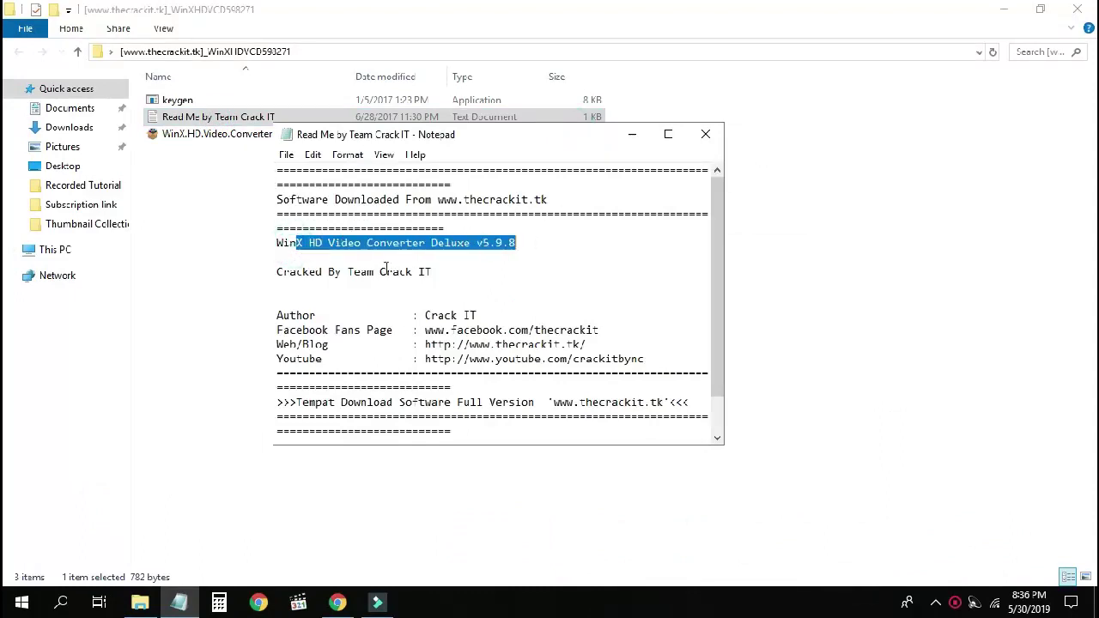
pyautogui.scroll(-1, 470, 315)
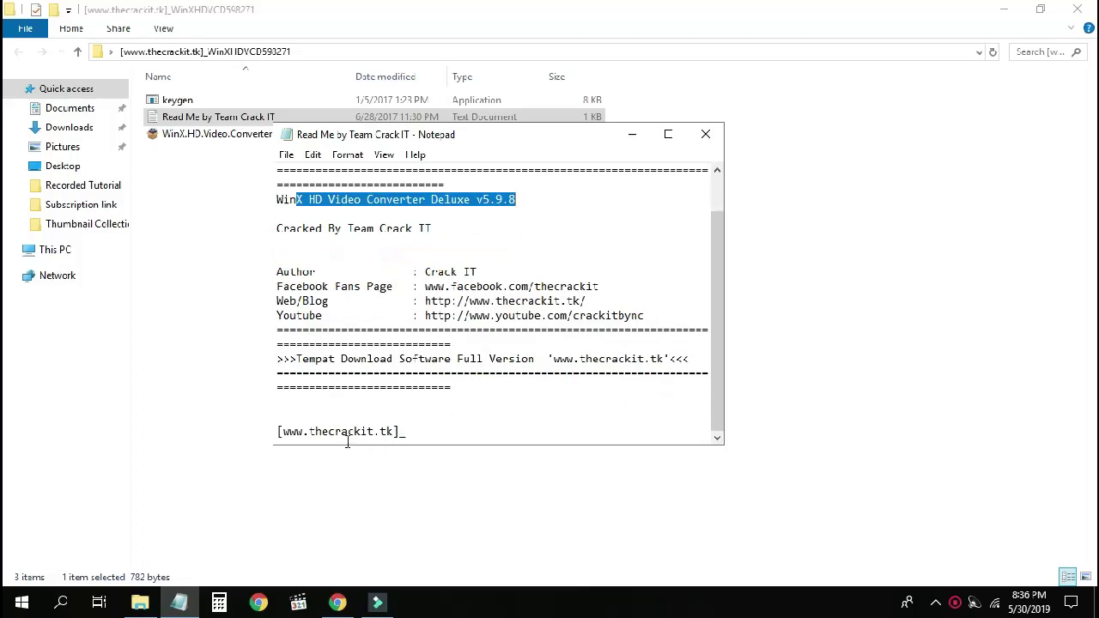
pyautogui.click(705, 134)
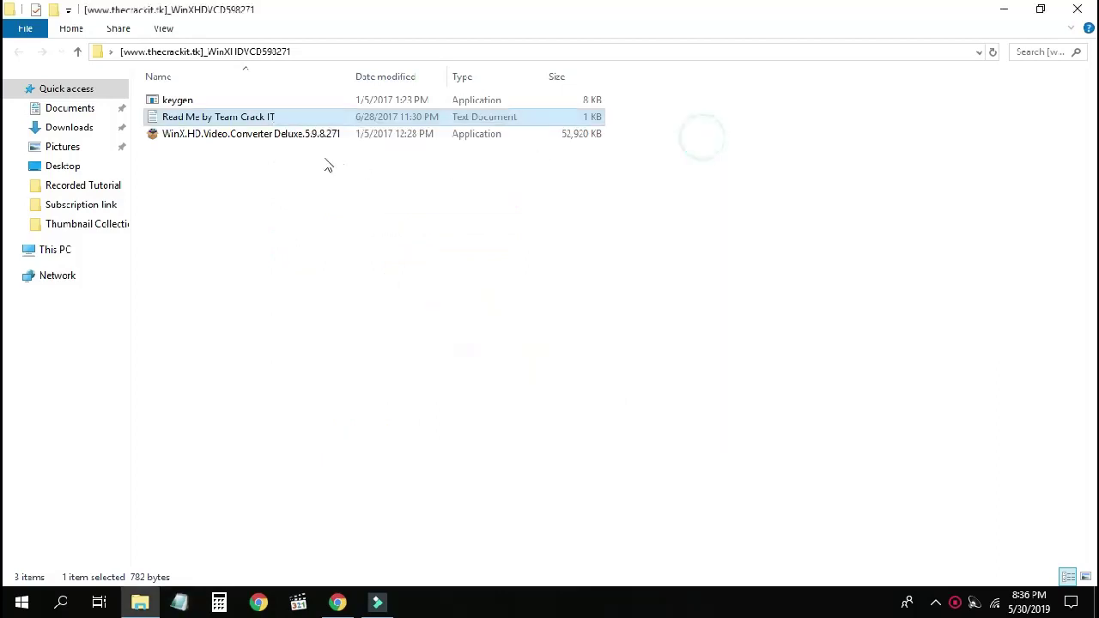
# Disconnect the computer from the current Wi-Fi network and enable the network's Connect automatically option
pyautogui.rightClick(231, 179)
pyautogui.click(255, 270)
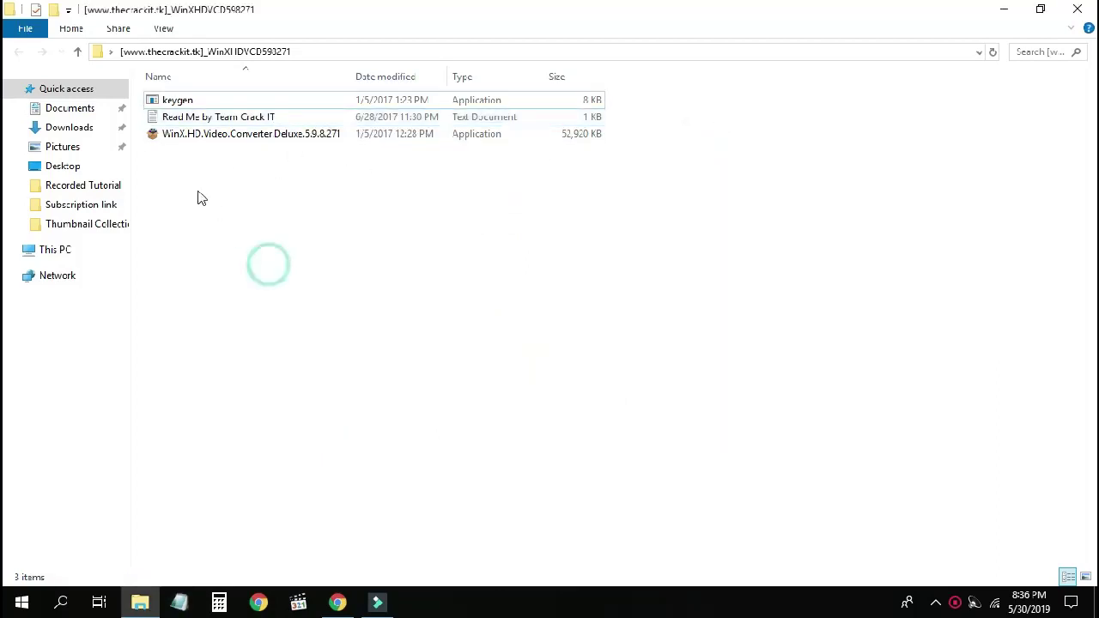
pyautogui.click(226, 135)
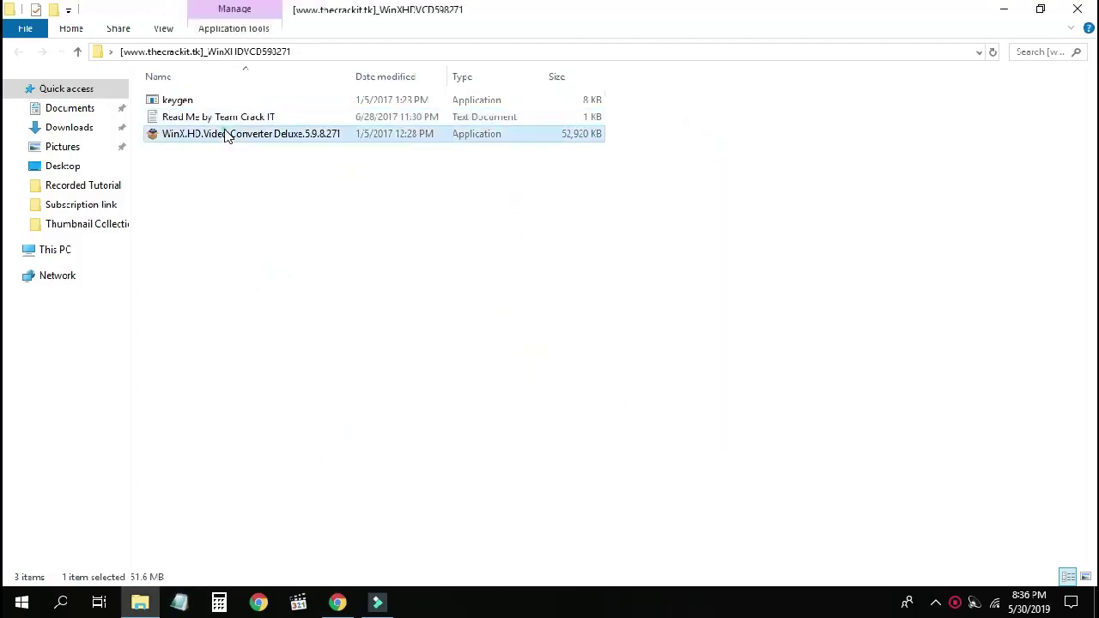
pyautogui.click(996, 605)
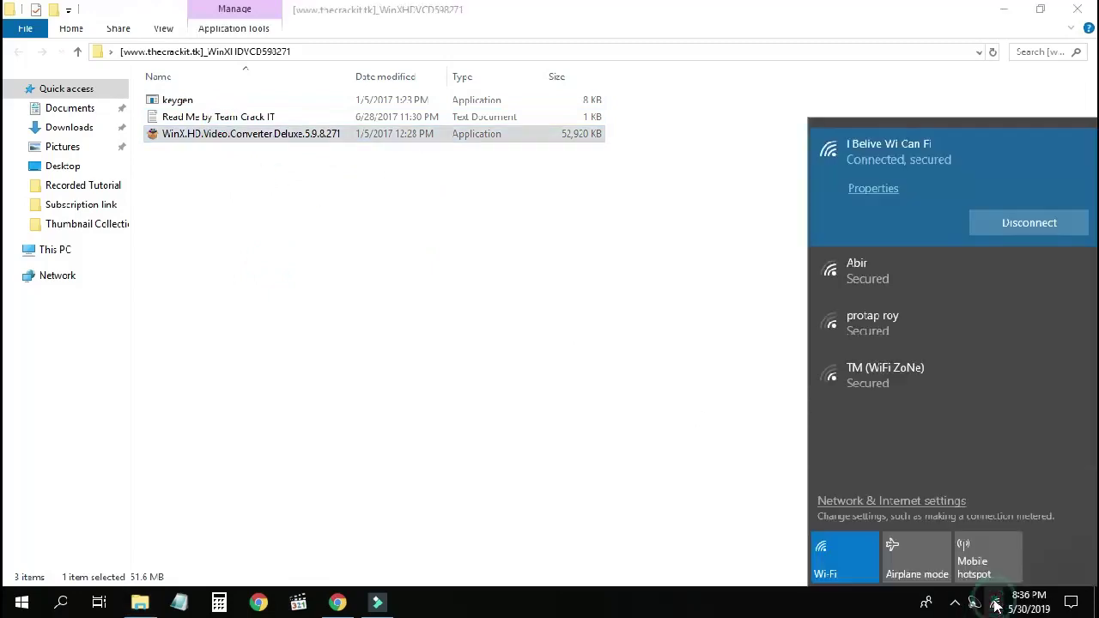
pyautogui.click(998, 223)
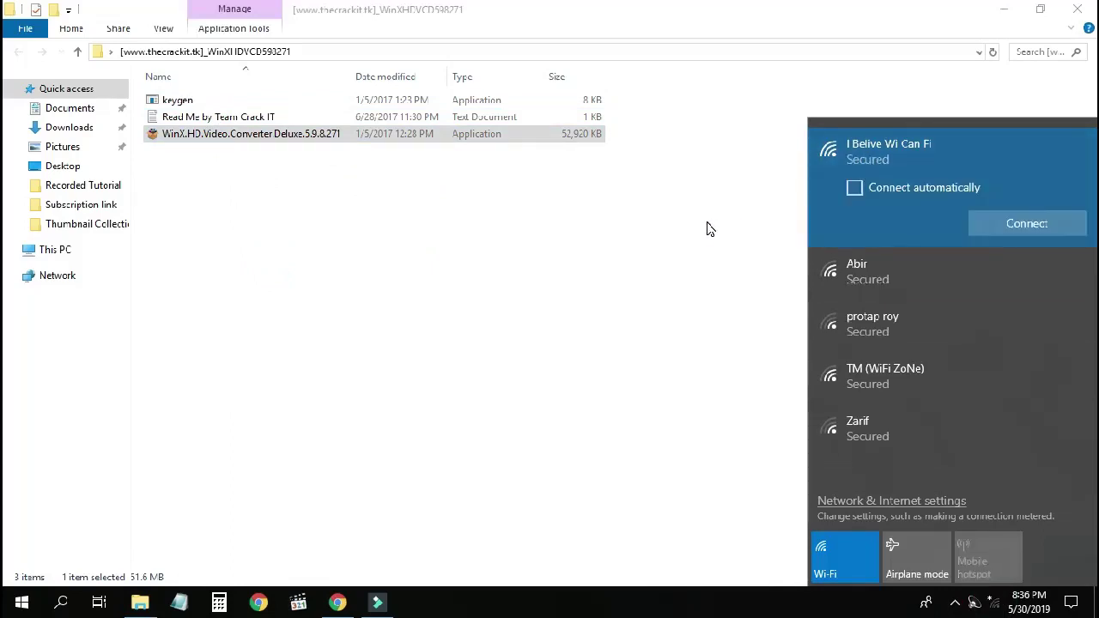
pyautogui.click(853, 186)
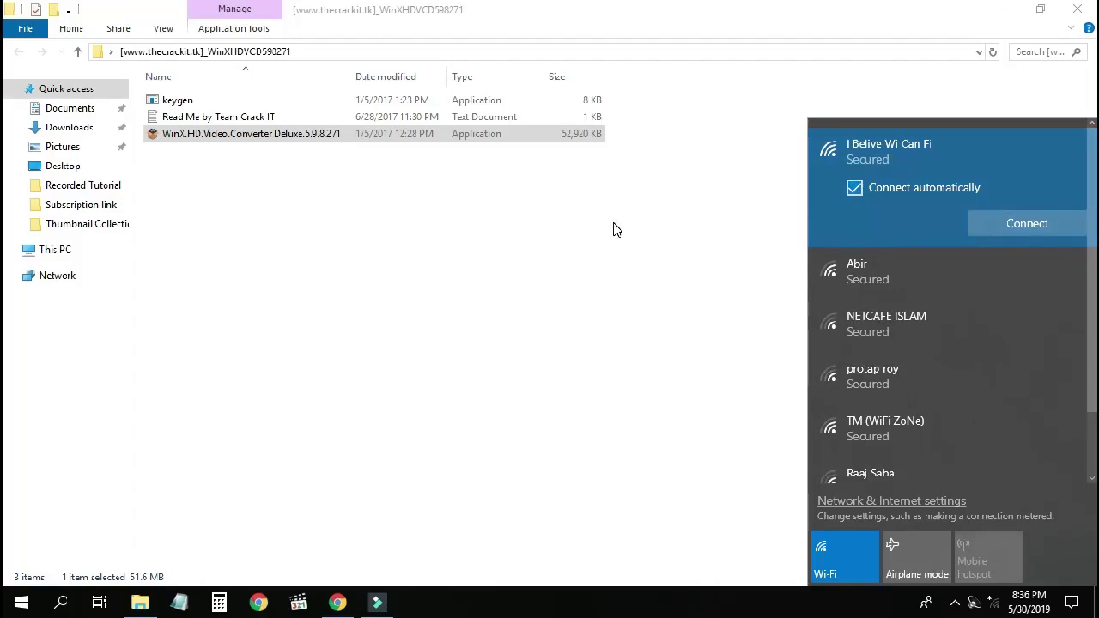
pyautogui.click(612, 227)
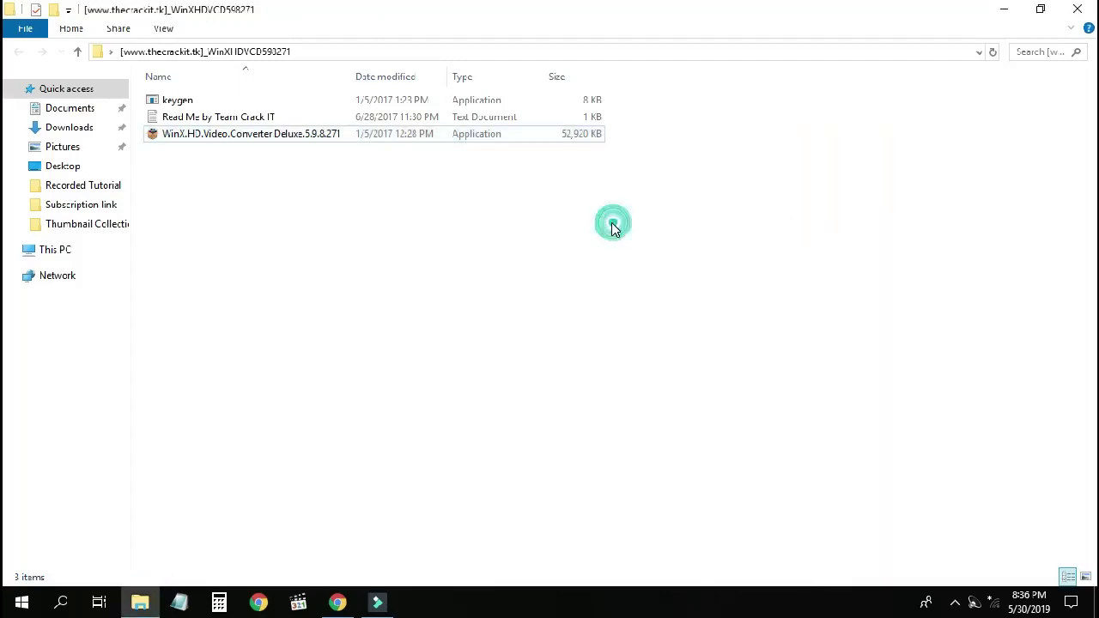
# Run the WinX.HD.Video.Converter.Deluxe.5.9.8.271 installer and accept its licence agreement
pyautogui.doubleClick(190, 135)
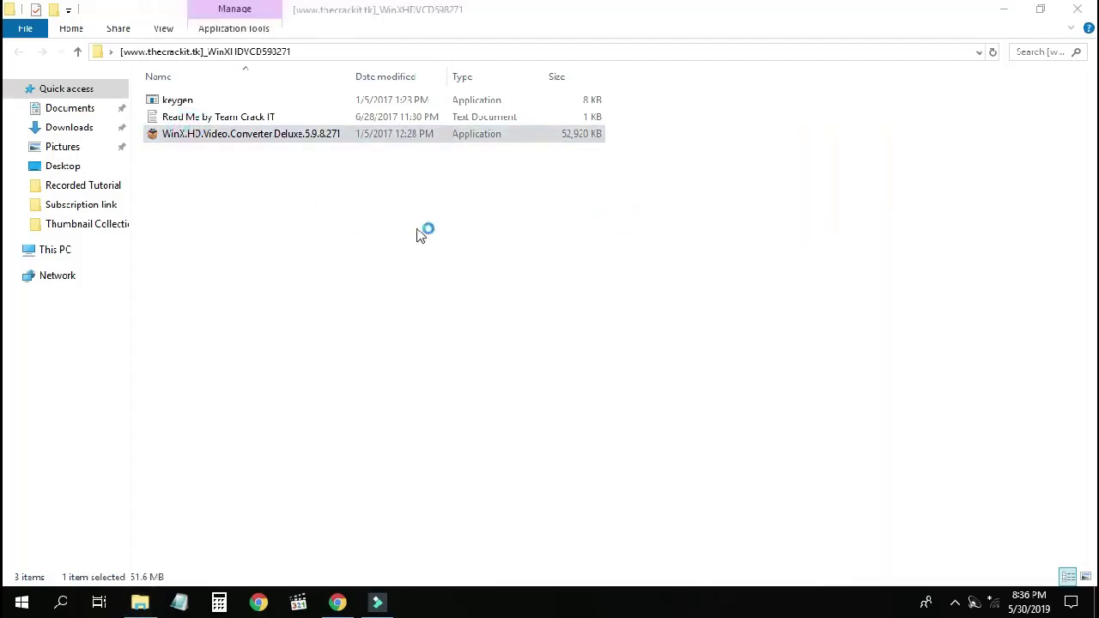
pyautogui.click(572, 342)
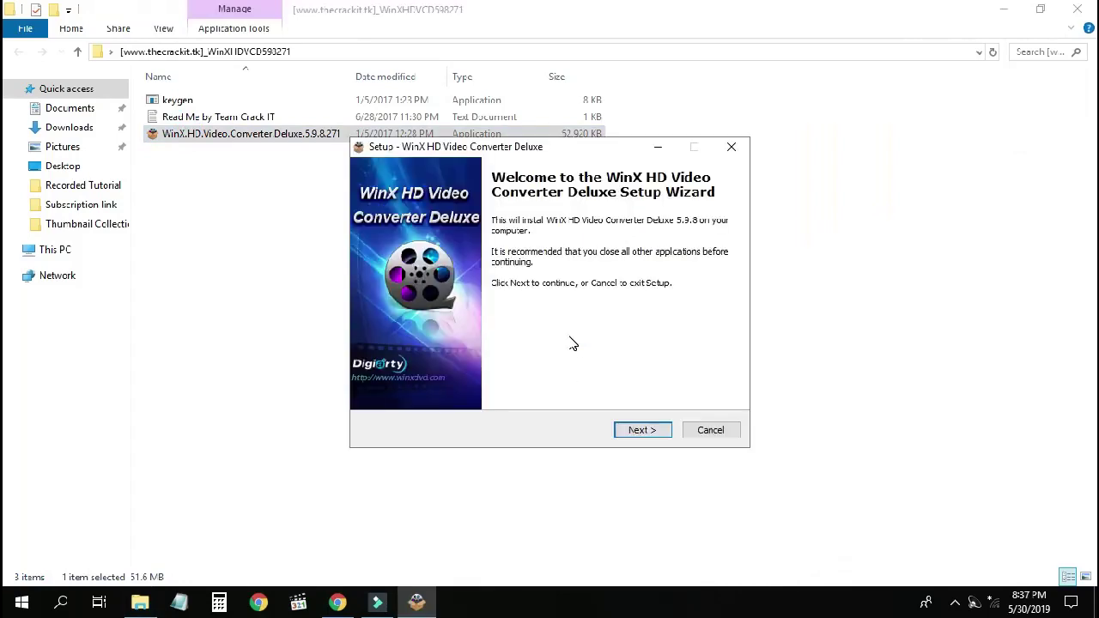
pyautogui.click(636, 429)
pyautogui.click(434, 379)
pyautogui.click(650, 431)
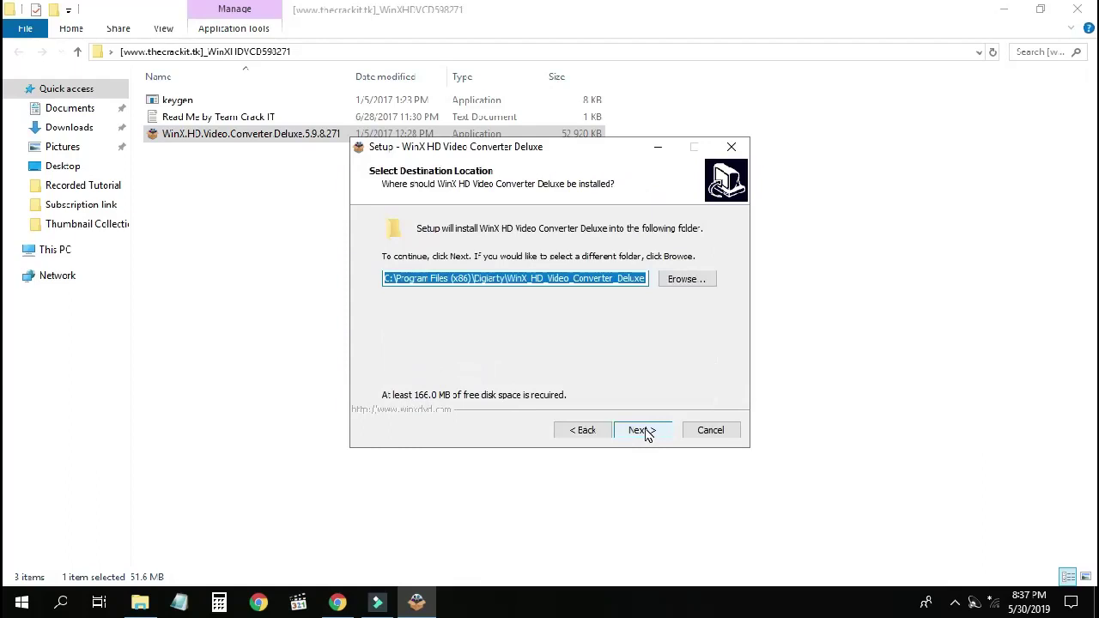
# Install the converter in the default Digiarty program folder and Start Menu folder, with desktop and Quick Launch icons
pyautogui.click(512, 283)
pyautogui.click(645, 434)
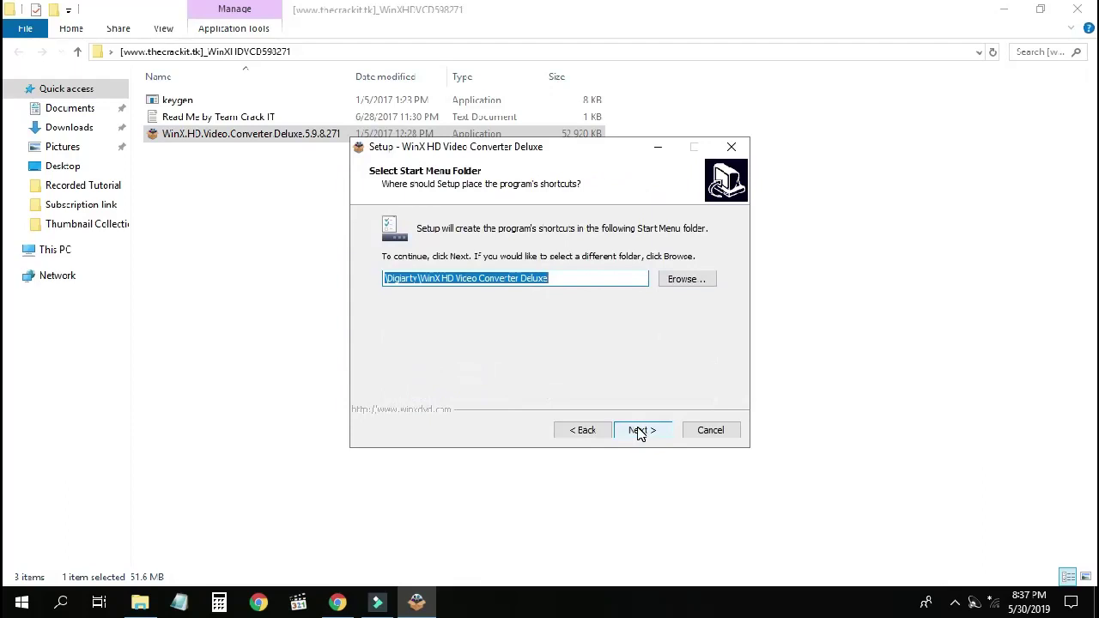
pyautogui.click(640, 433)
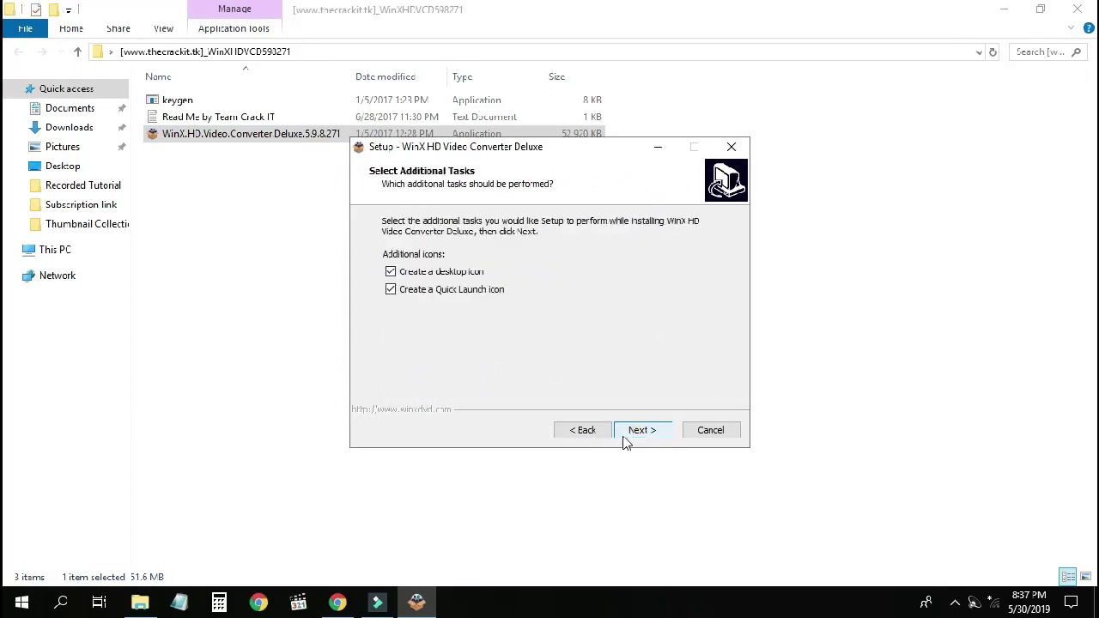
pyautogui.click(638, 434)
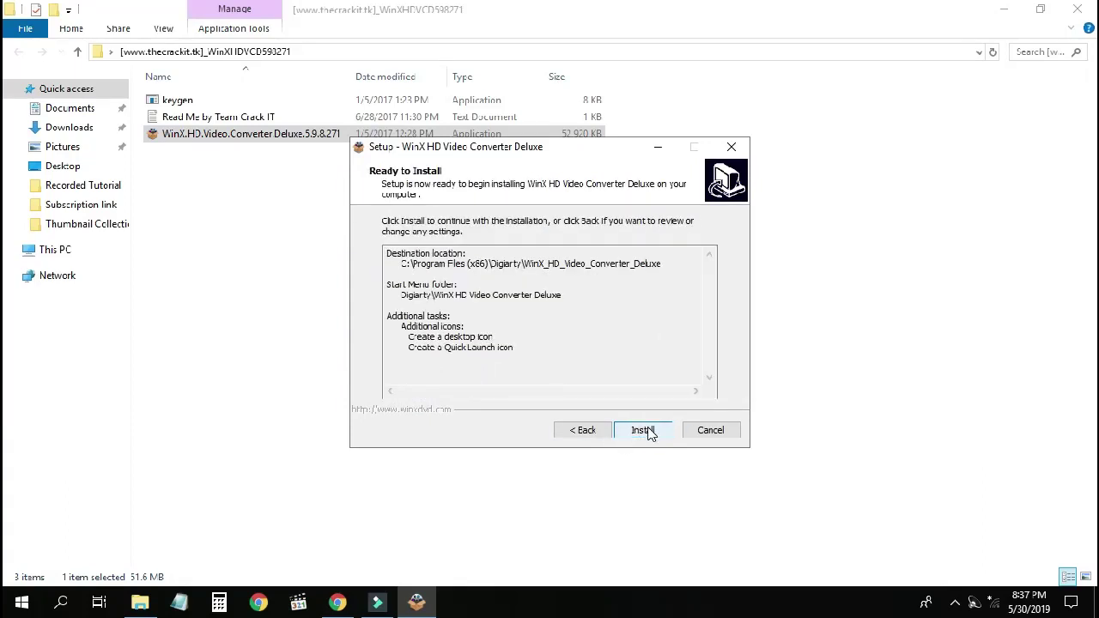
pyautogui.click(642, 432)
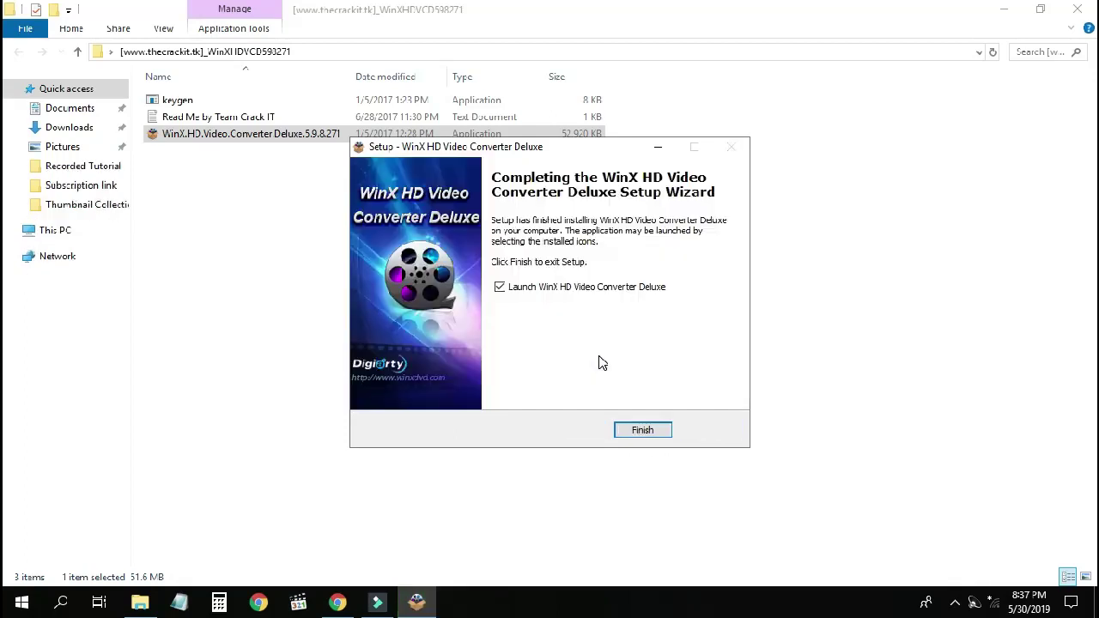
# Finish the setup without launching the converter, close the winxdvd.com page it opens and minimize the browser
pyautogui.click(502, 287)
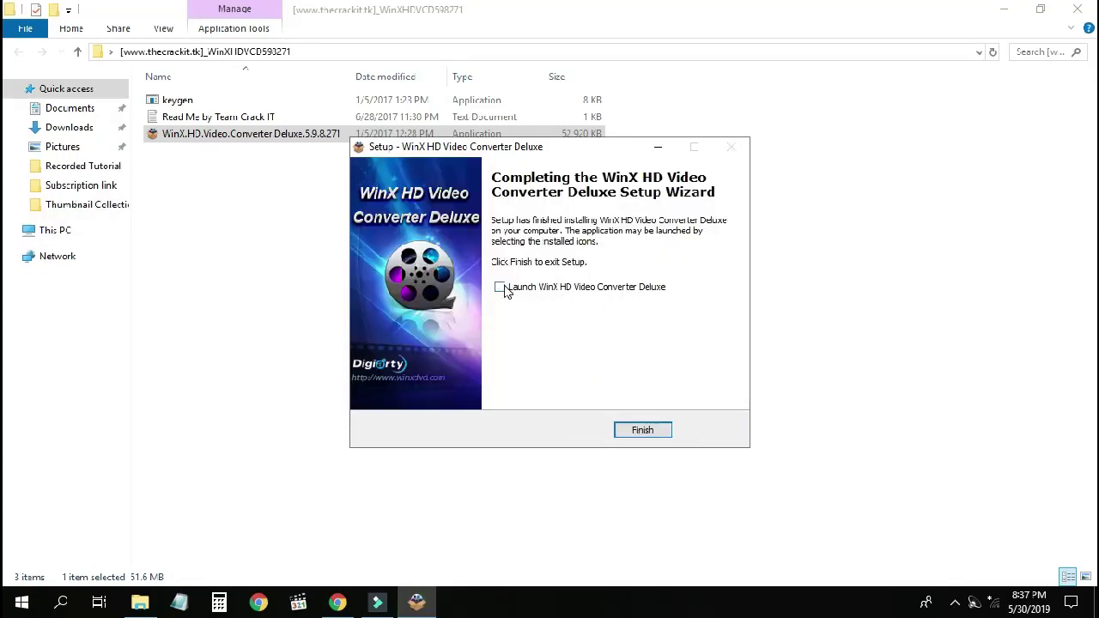
pyautogui.click(642, 431)
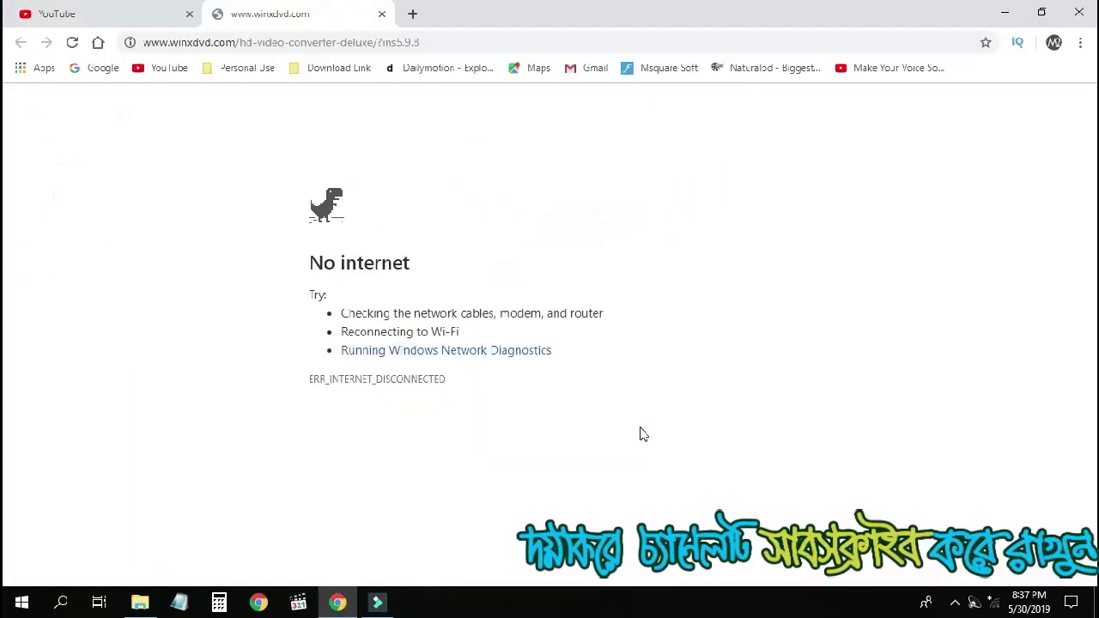
pyautogui.click(382, 15)
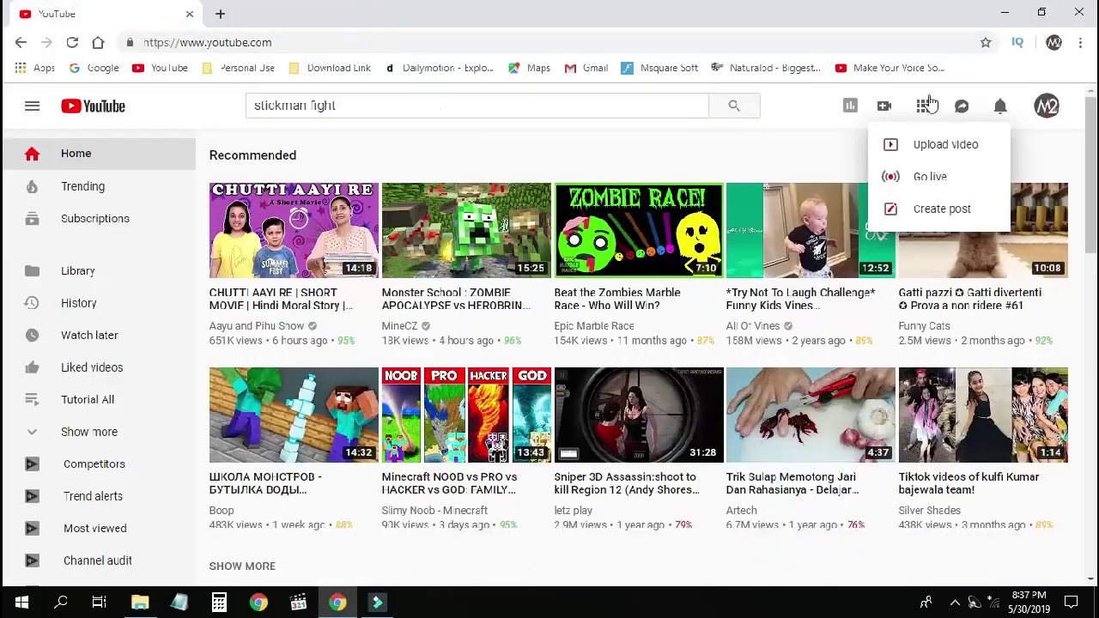
pyautogui.click(1003, 14)
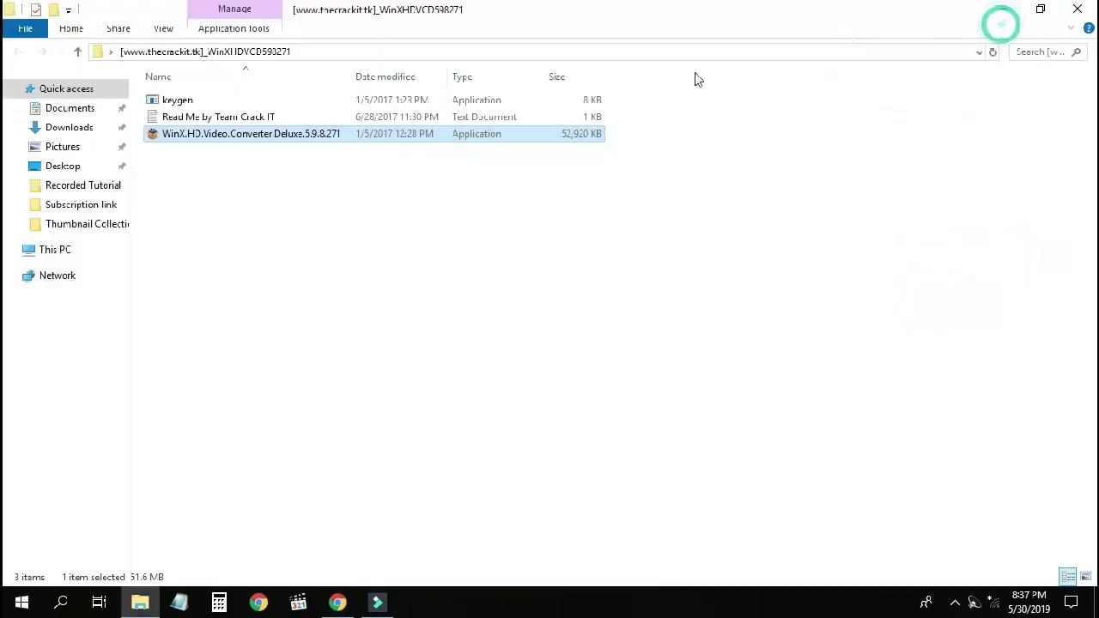
# Launch the keygen application from the extracted folder
pyautogui.click(181, 104)
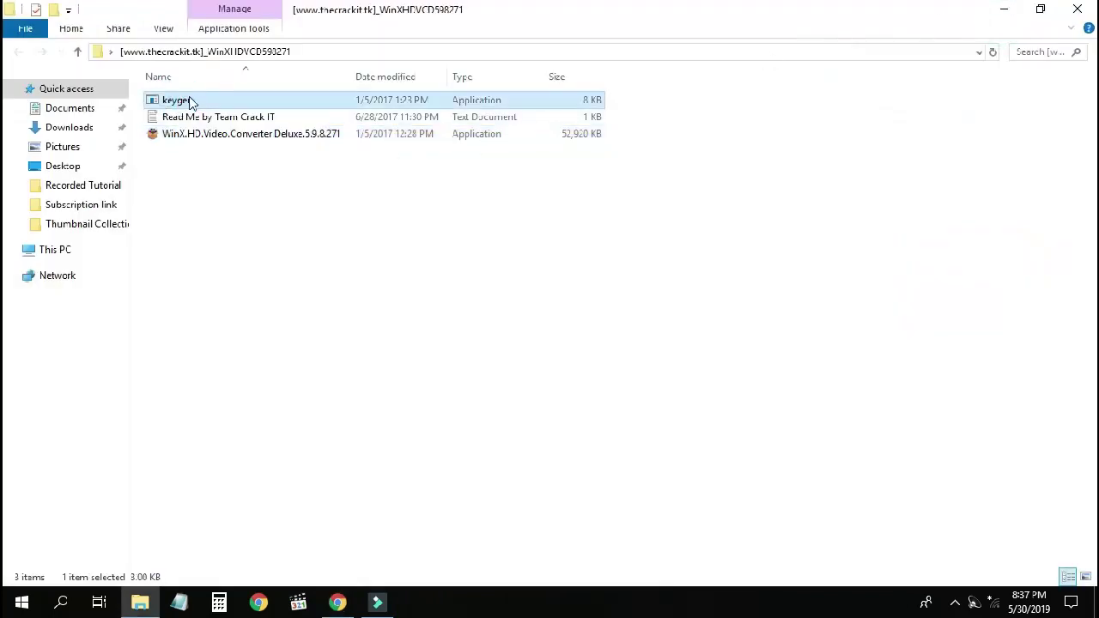
pyautogui.doubleClick(186, 103)
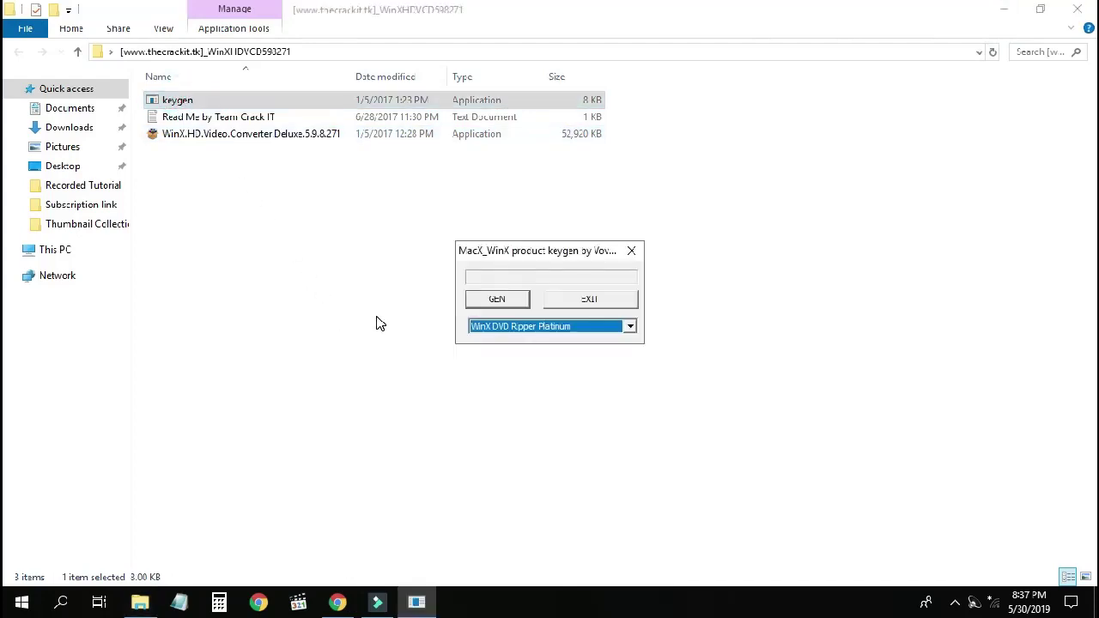
# Generate a licence key for WinX DVD Ripper Platinum and look through the product list
pyautogui.click(498, 298)
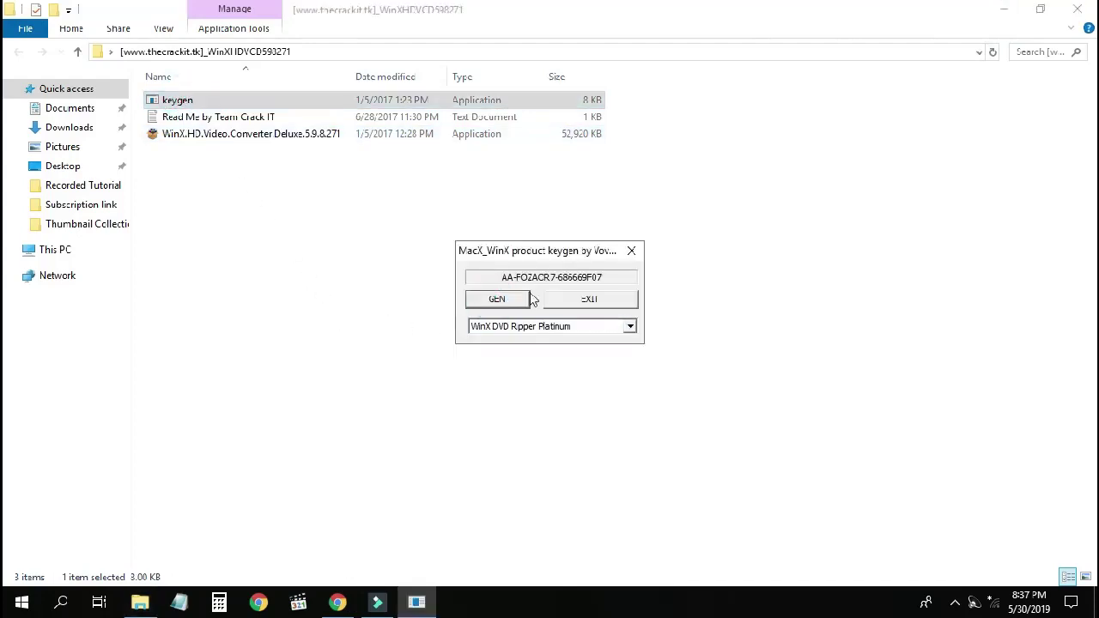
pyautogui.moveTo(606, 278); pyautogui.dragTo(485, 279)
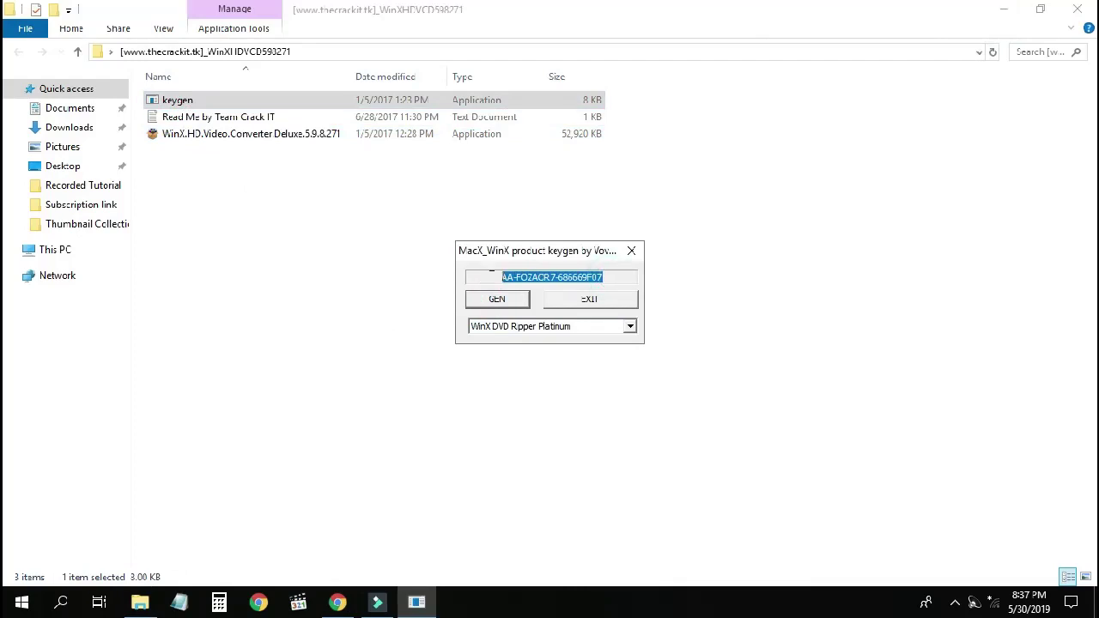
pyautogui.click(583, 333)
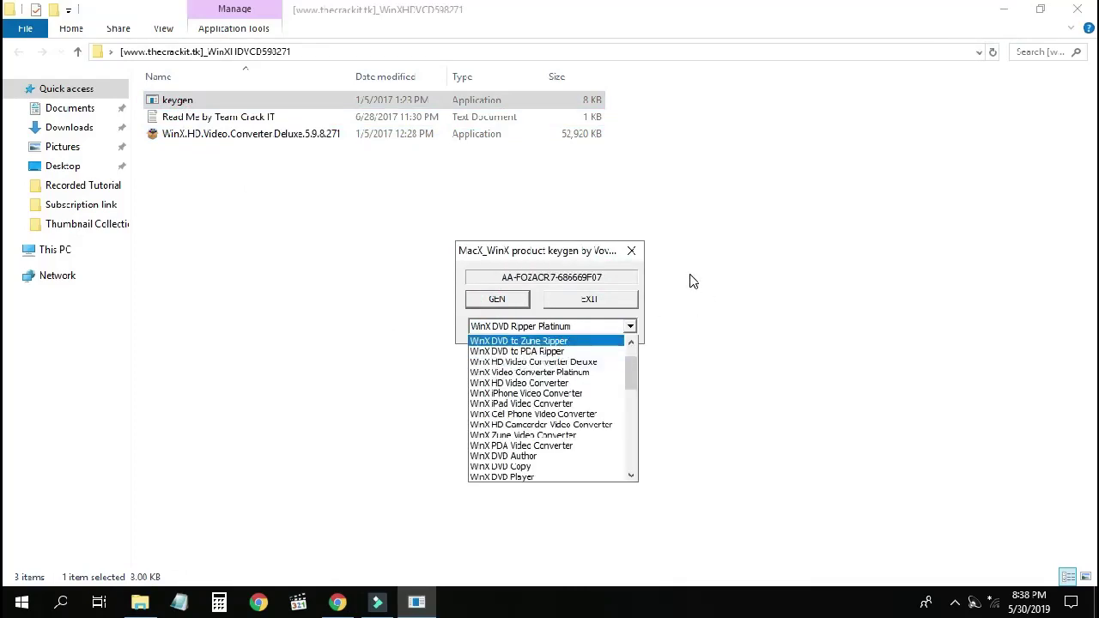
pyautogui.click(693, 281)
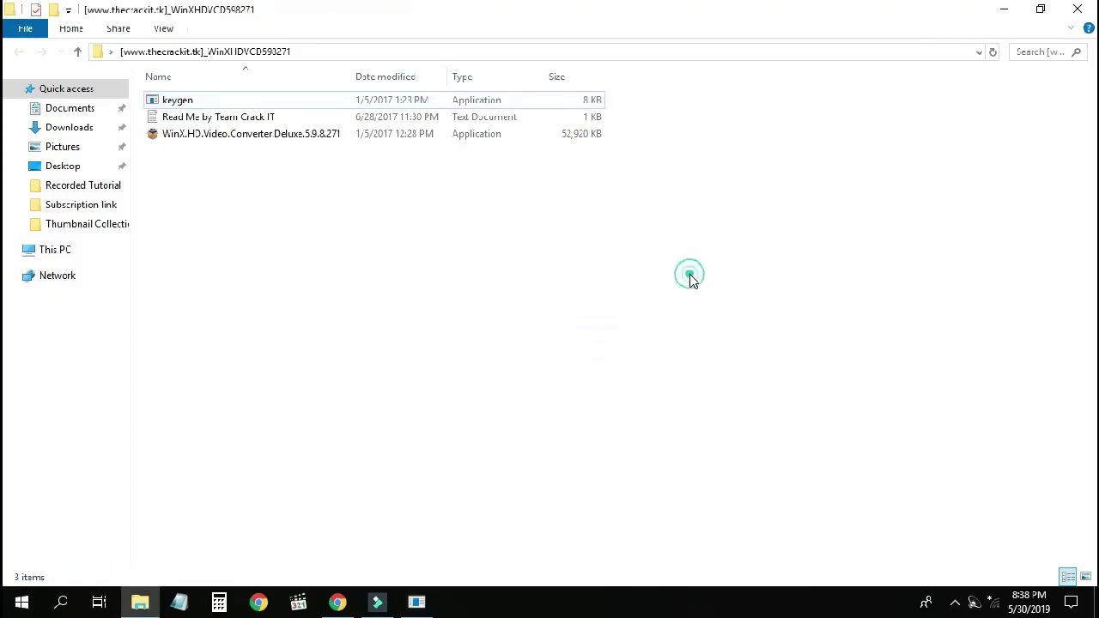
# Minimize the folder window, generate a licence key for WinX HD Video Converter Deluxe in the keygen and copy it
pyautogui.click(1005, 13)
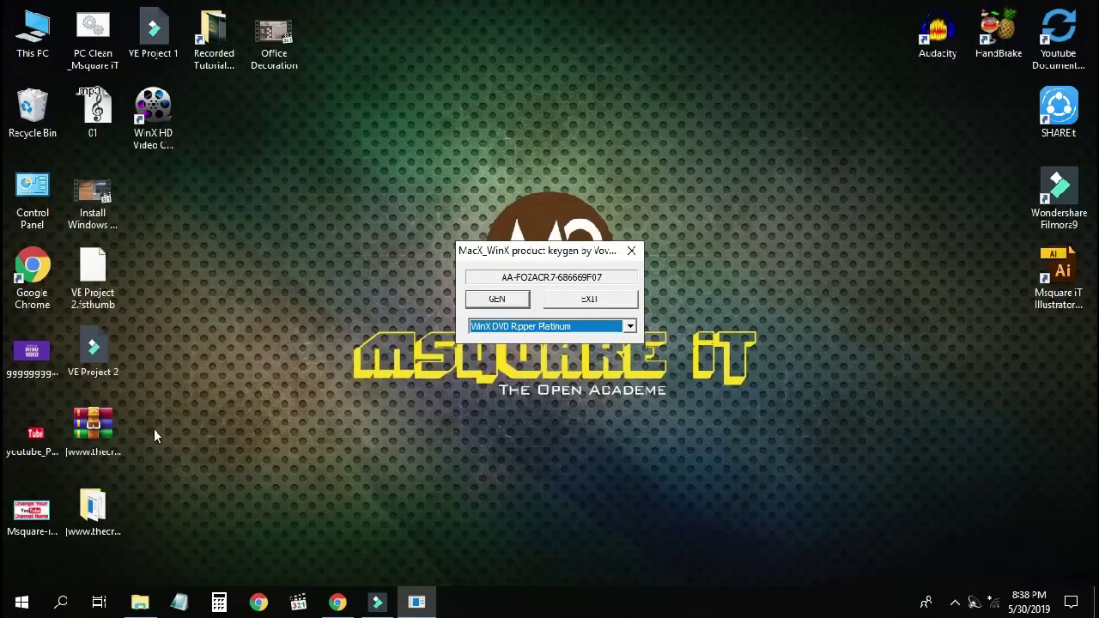
pyautogui.click(165, 146)
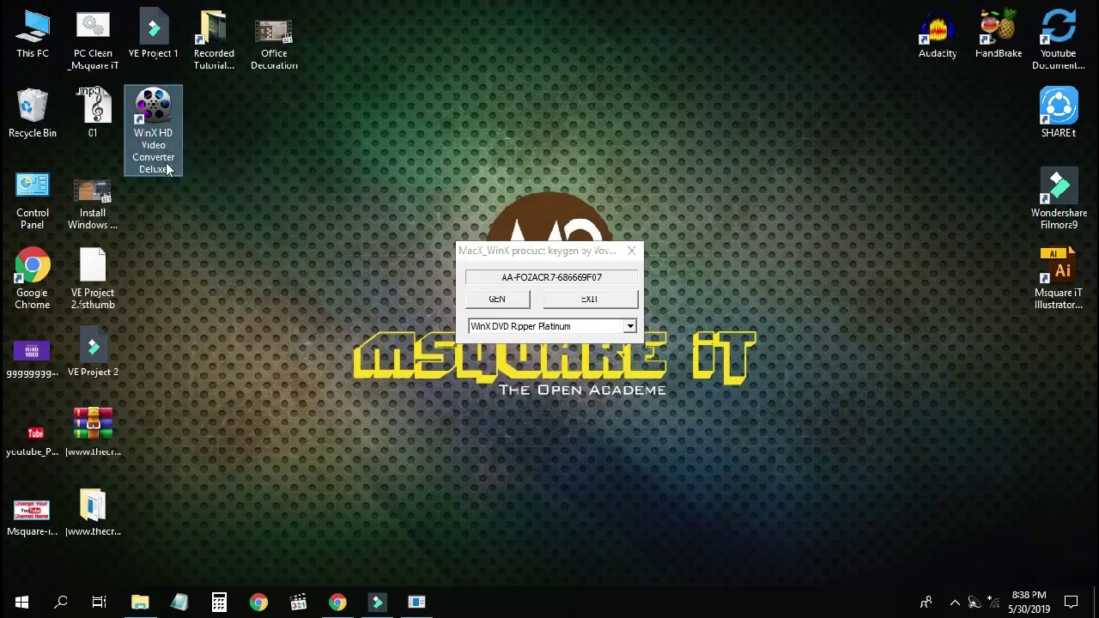
pyautogui.click(630, 327)
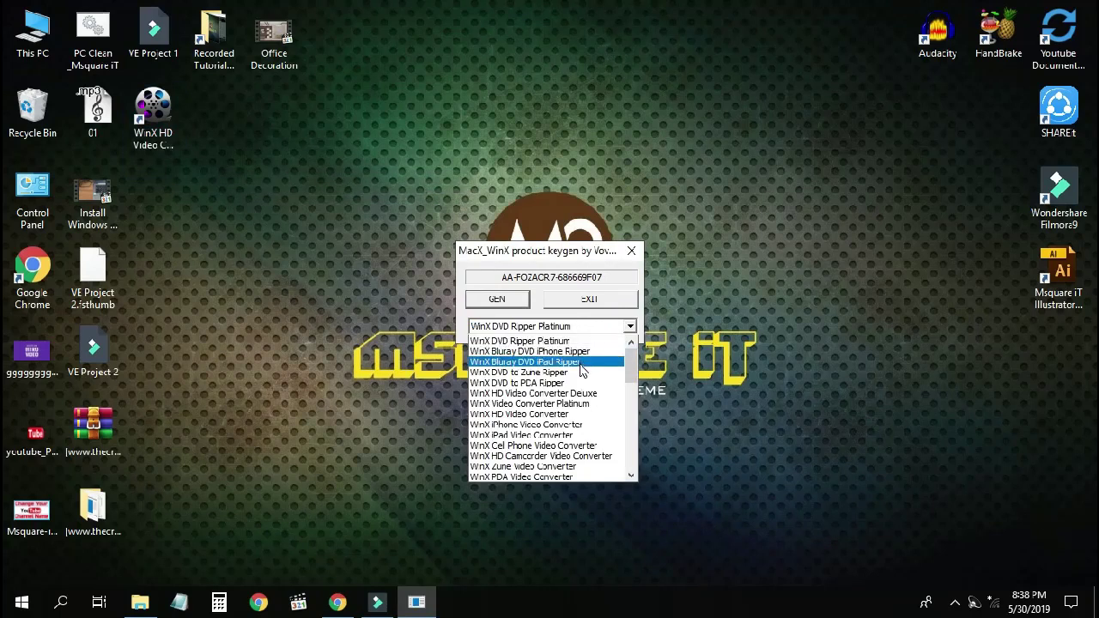
pyautogui.click(531, 393)
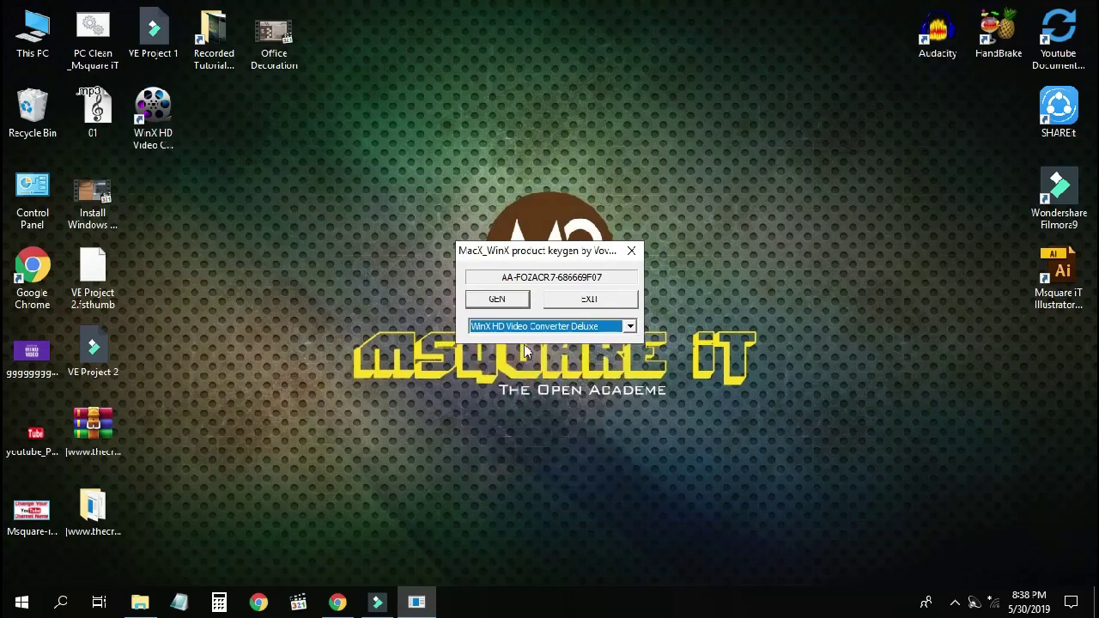
pyautogui.click(505, 300)
pyautogui.moveTo(607, 278); pyautogui.dragTo(502, 277)
pyautogui.rightClick(530, 274)
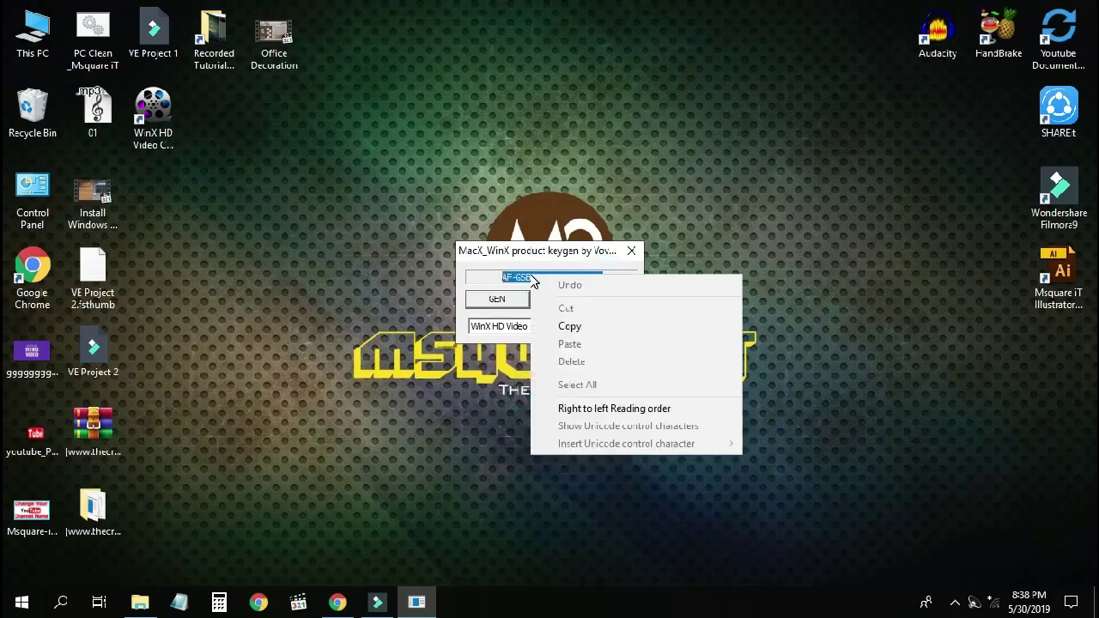
pyautogui.click(570, 328)
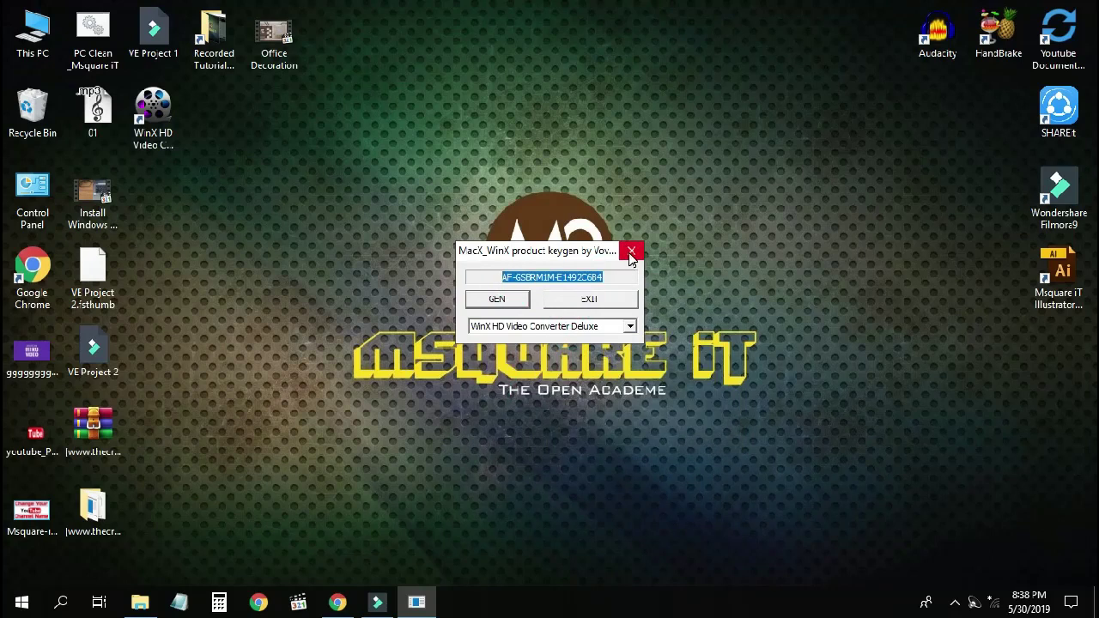
# Close the keygen, launch WinX HD Video Converter Deluxe and activate it with the copied licence code
pyautogui.click(631, 253)
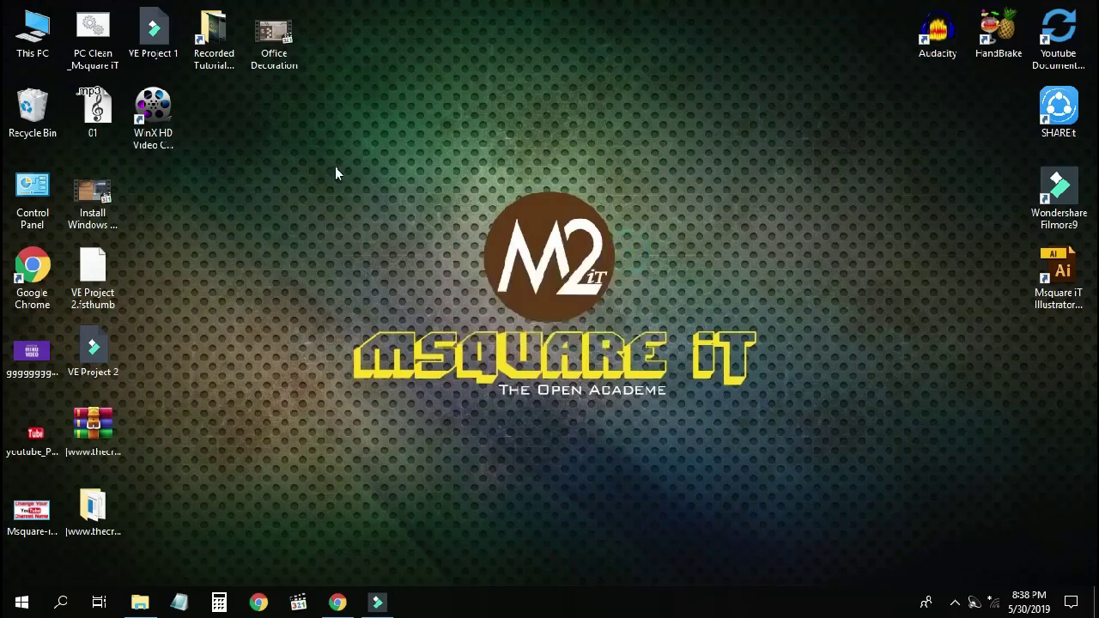
pyautogui.doubleClick(163, 126)
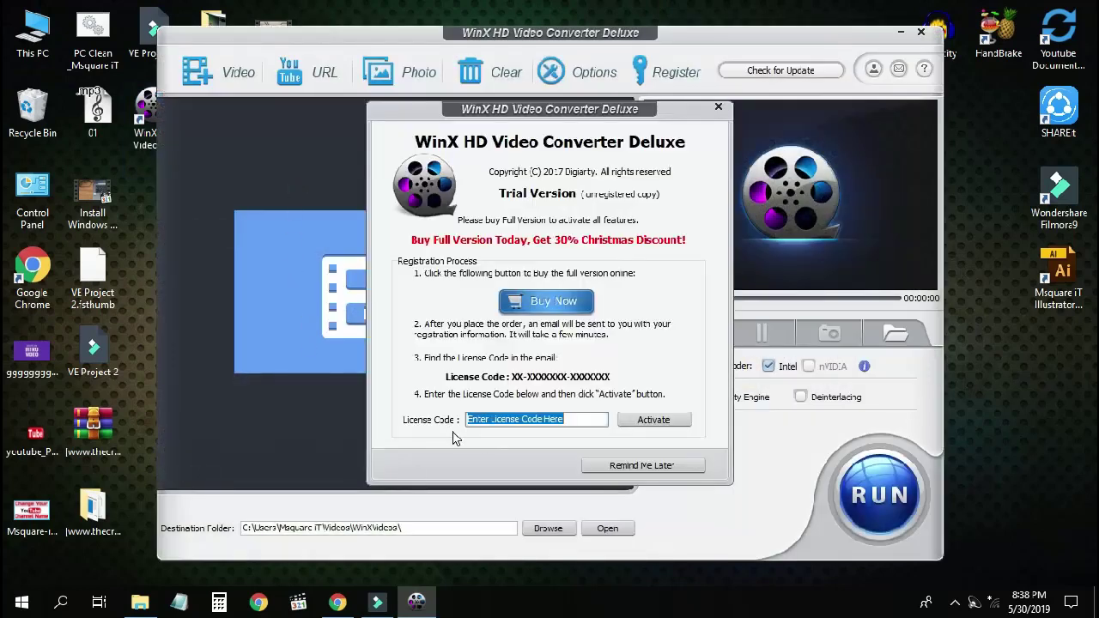
pyautogui.rightClick(519, 415)
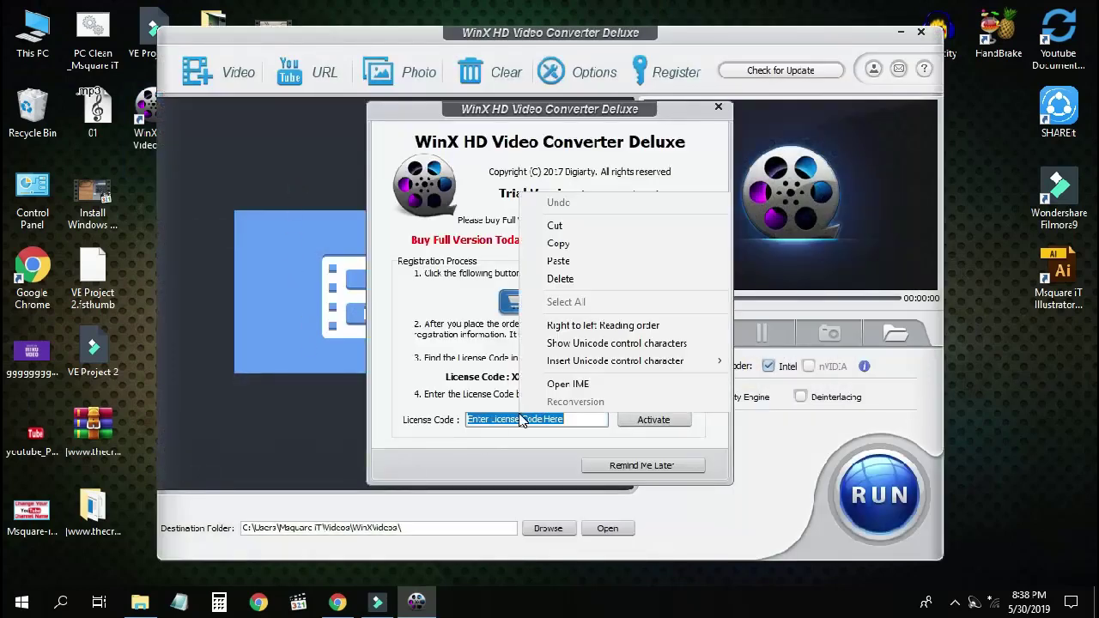
pyautogui.click(567, 262)
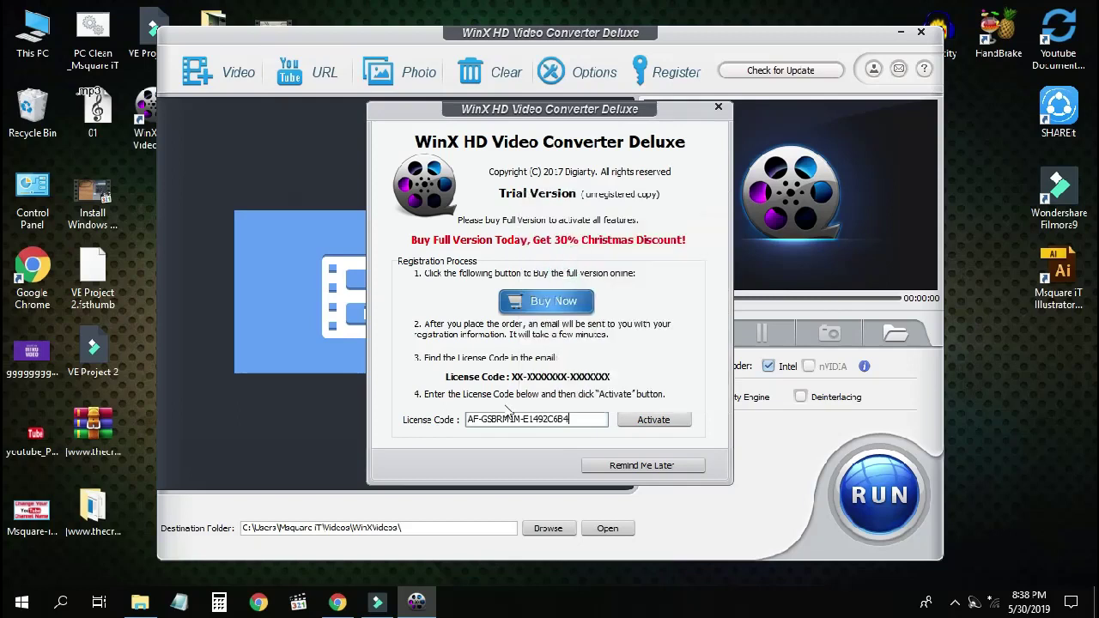
pyautogui.click(649, 424)
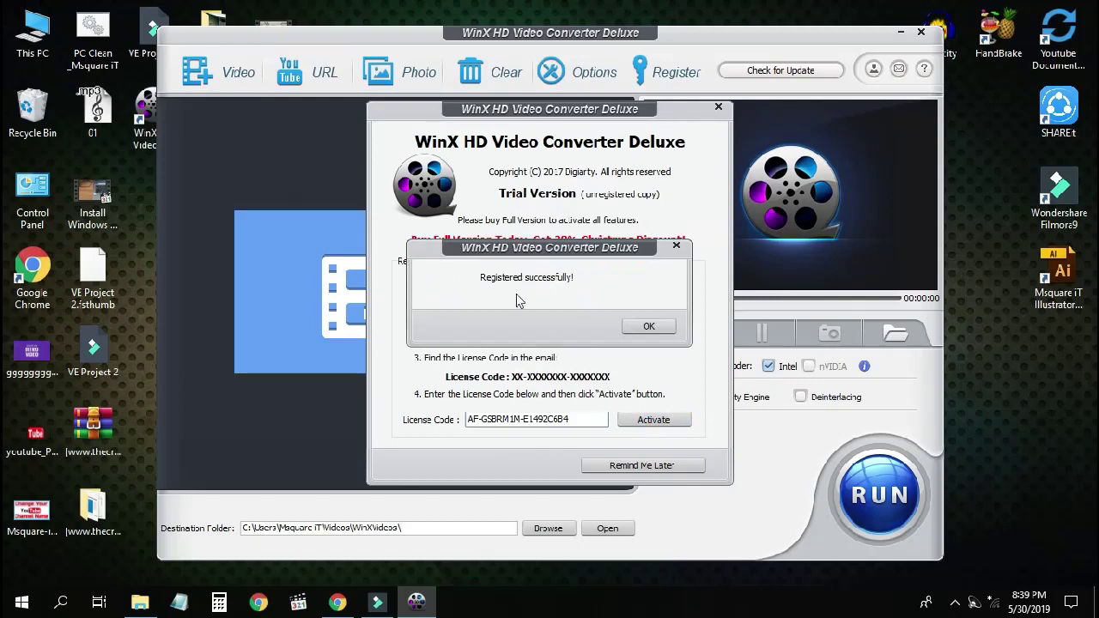
pyautogui.click(645, 329)
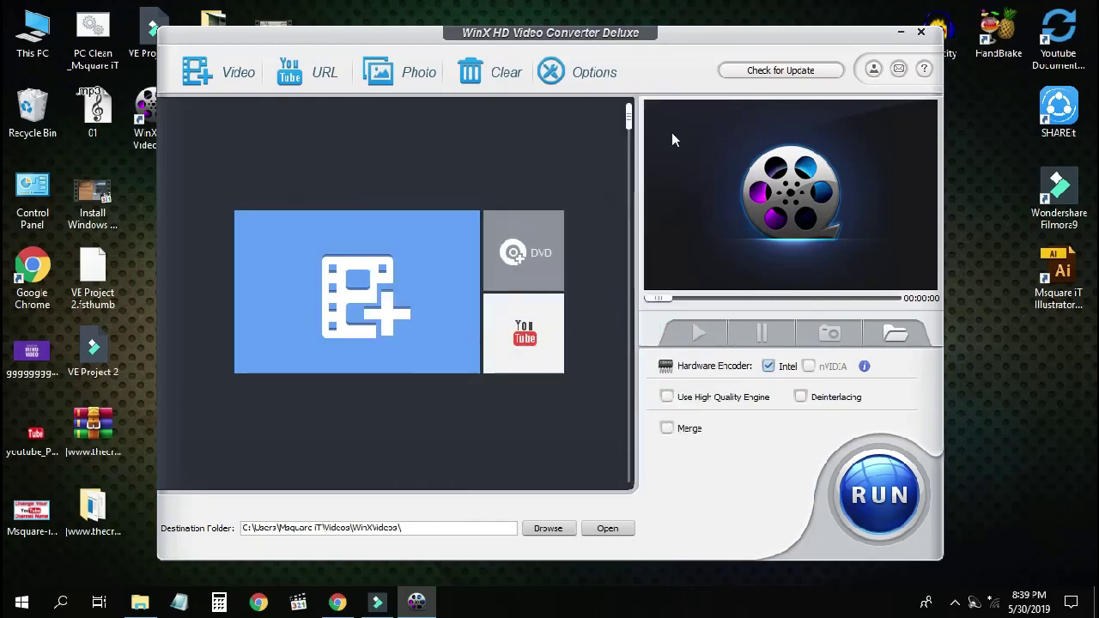
# Add the desktop video "Install Windows 10 on Asus LAPTOP" to the converter with the YouTube Video MP4 output profile
pyautogui.moveTo(740, 34); pyautogui.dragTo(769, 64)
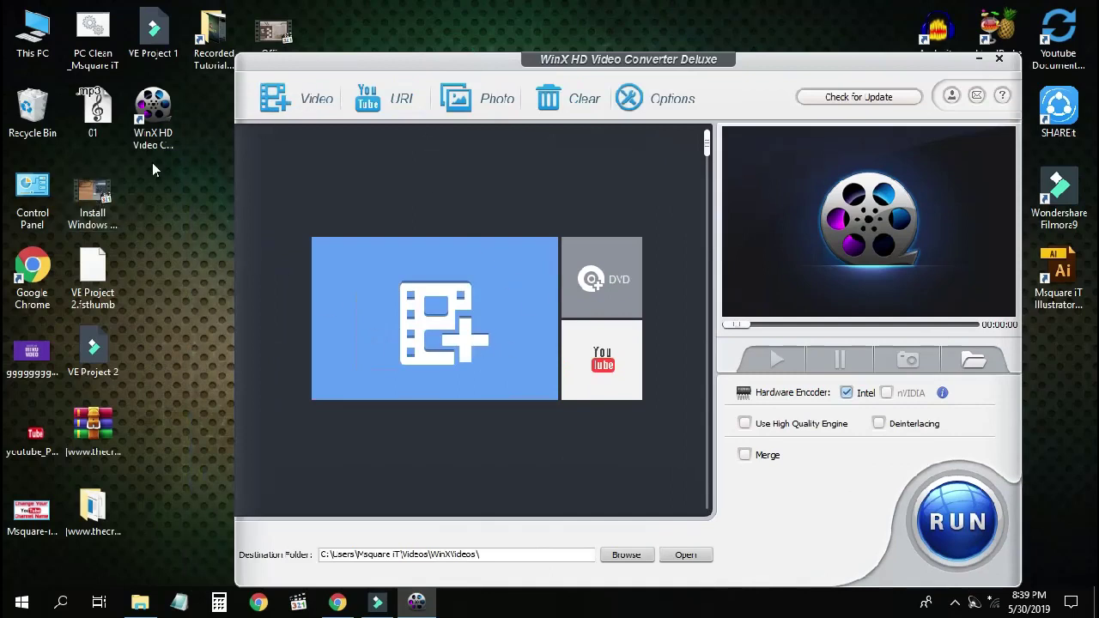
pyautogui.moveTo(98, 199); pyautogui.dragTo(416, 311)
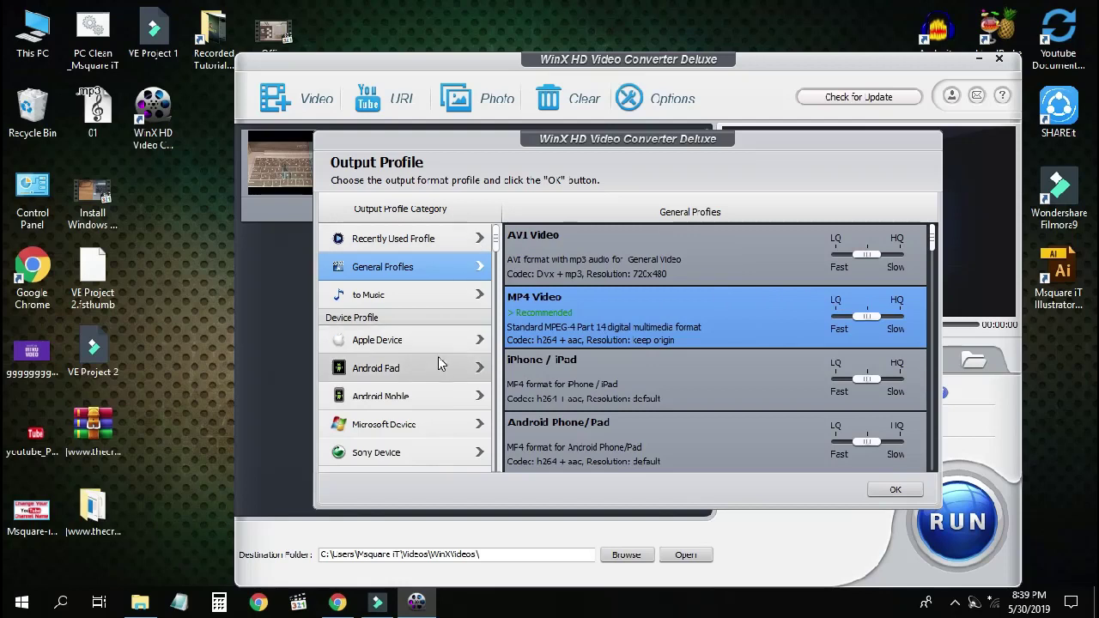
pyautogui.scroll(-3, 429, 378)
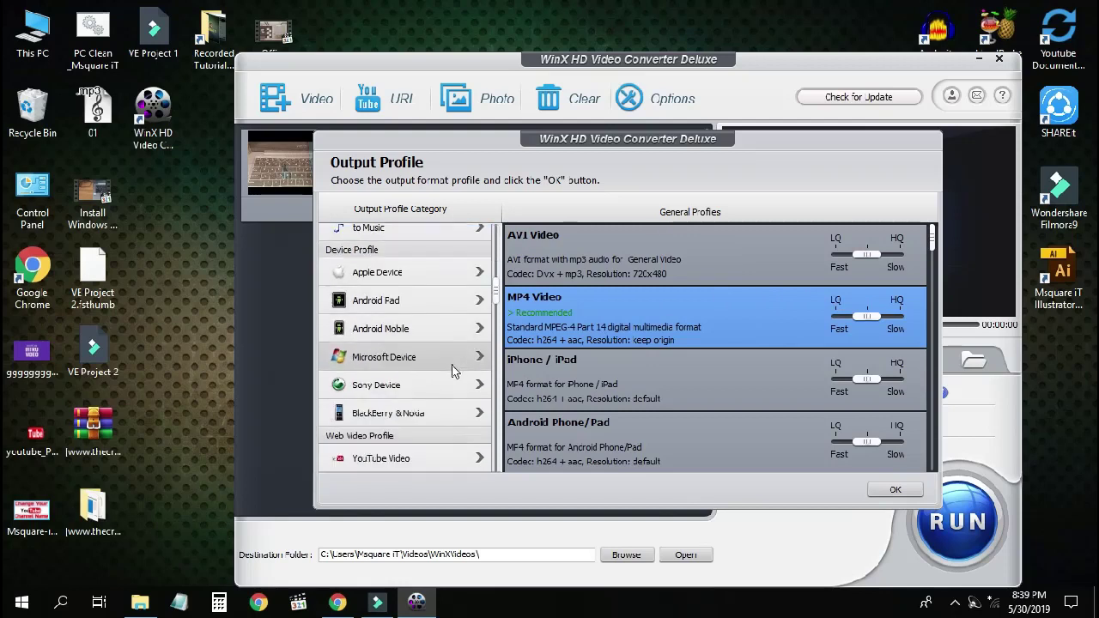
pyautogui.scroll(-2, 419, 400)
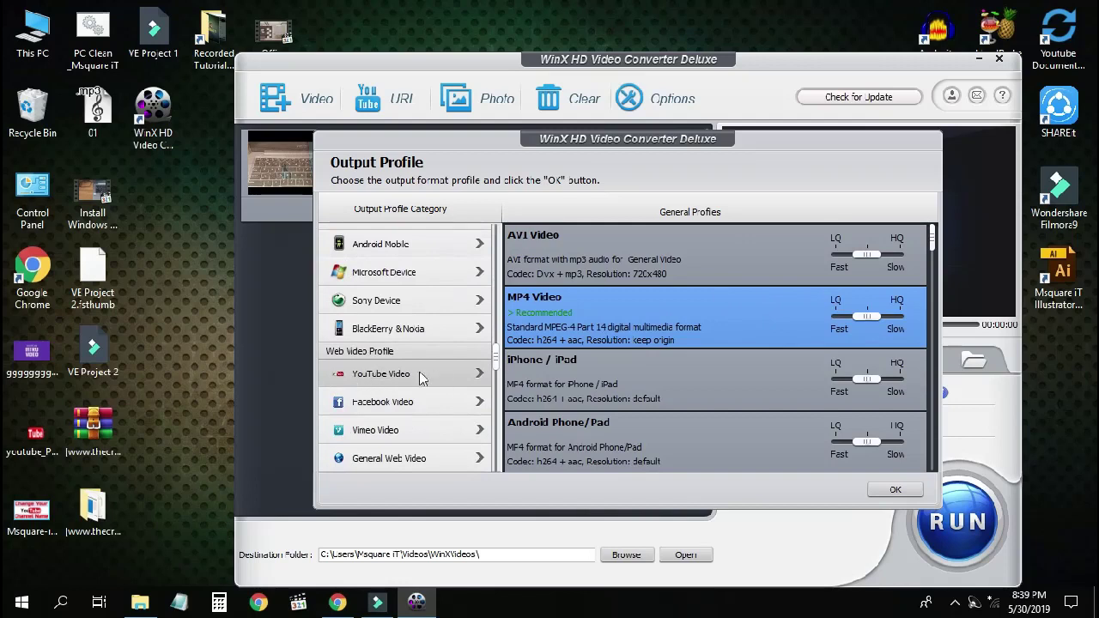
pyautogui.click(391, 377)
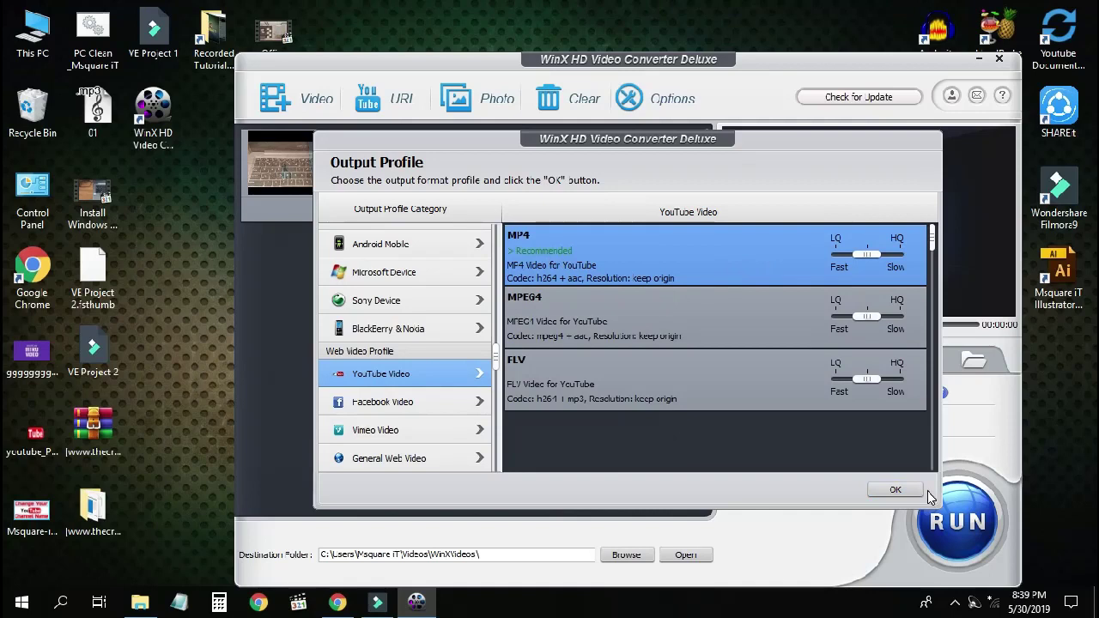
pyautogui.click(893, 490)
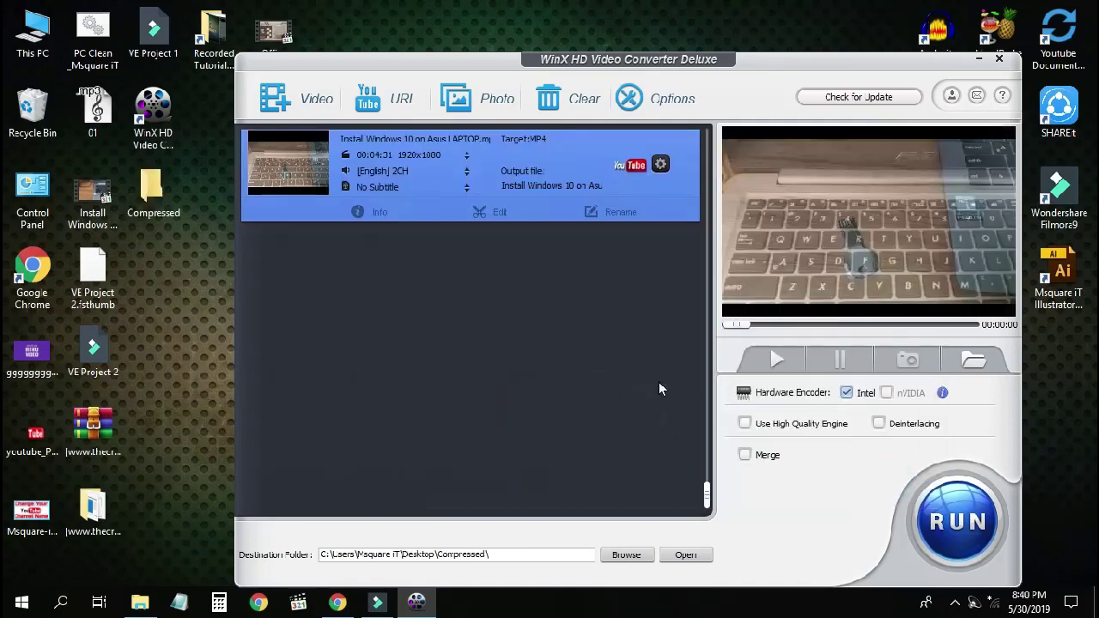
# Check the destination path to the desktop's Compressed folder and run the conversion
pyautogui.click(322, 556)
pyautogui.moveTo(508, 554); pyautogui.dragTo(294, 563)
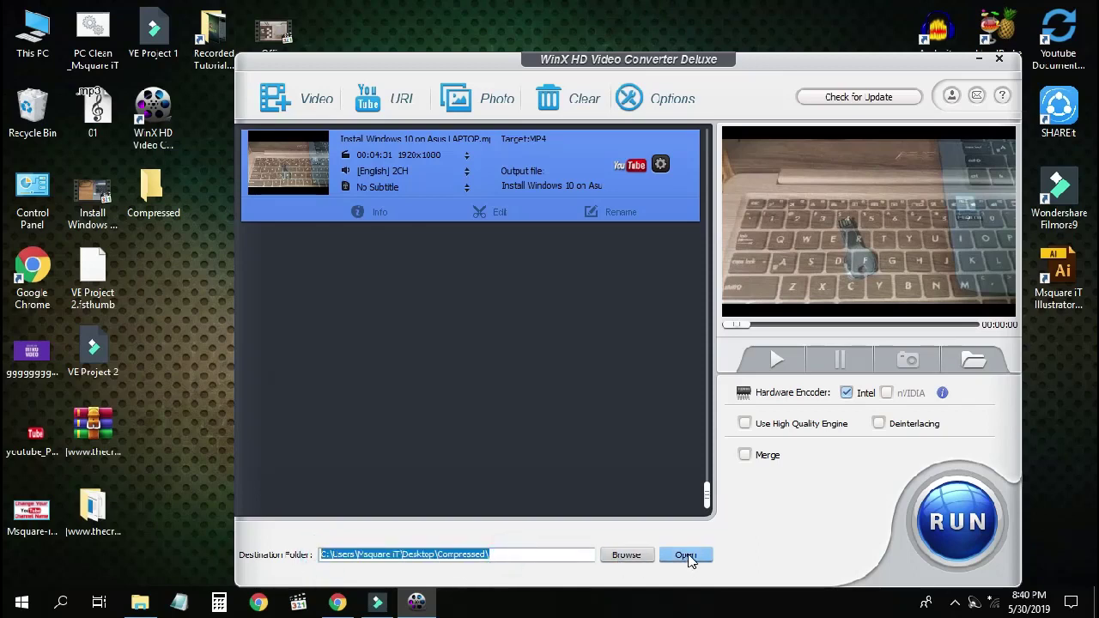
pyautogui.click(959, 521)
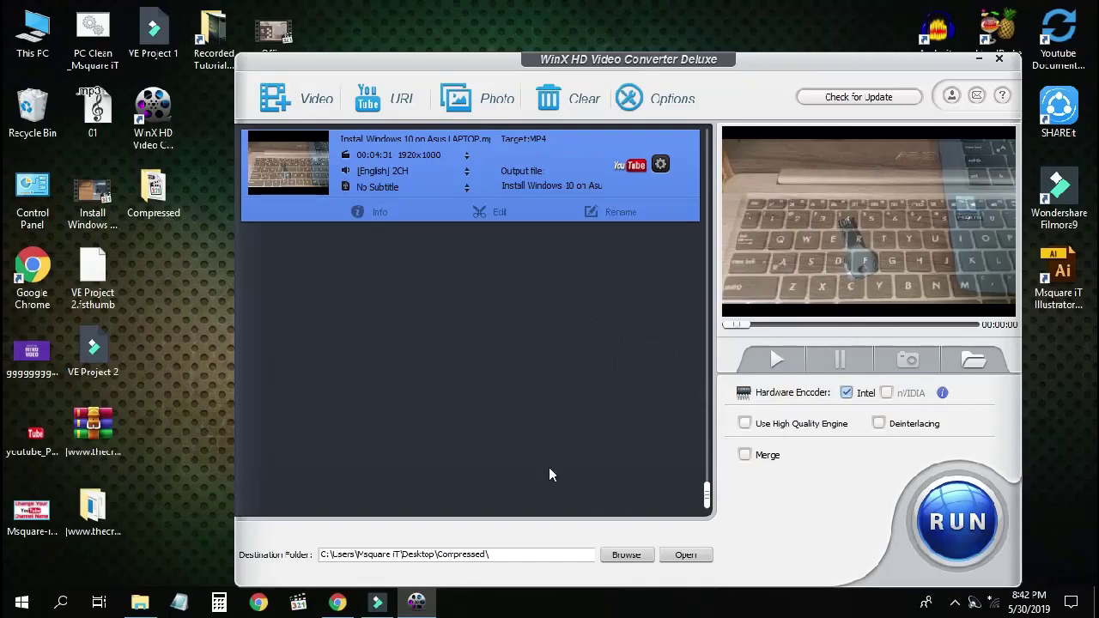
# Open the output folder, check the converted video's file size in its properties and minimize the folder window
pyautogui.click(684, 554)
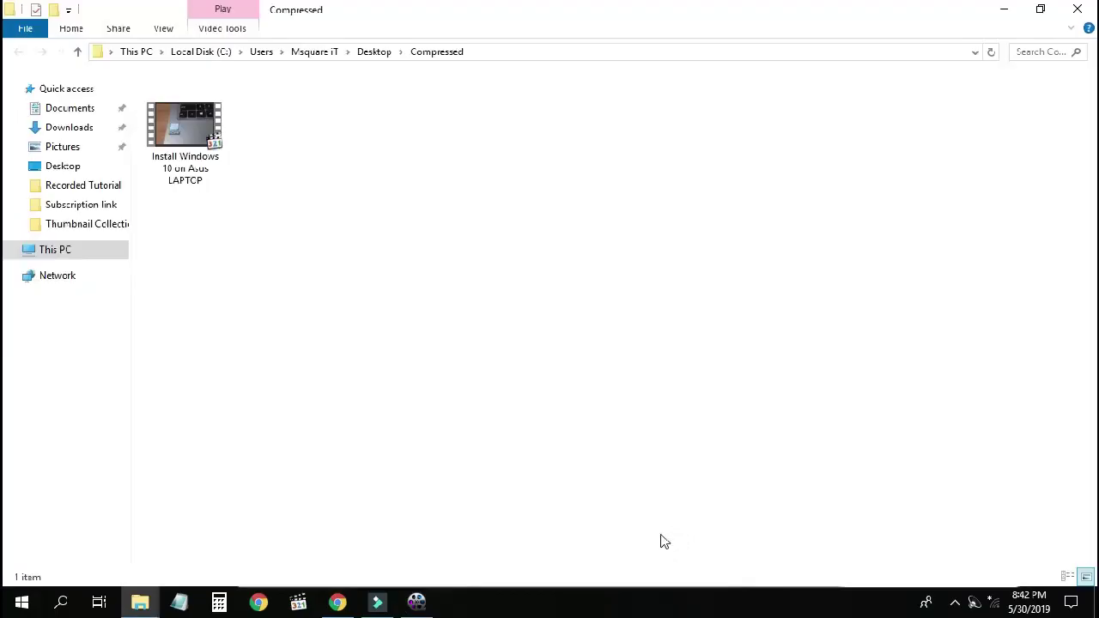
pyautogui.click(189, 137)
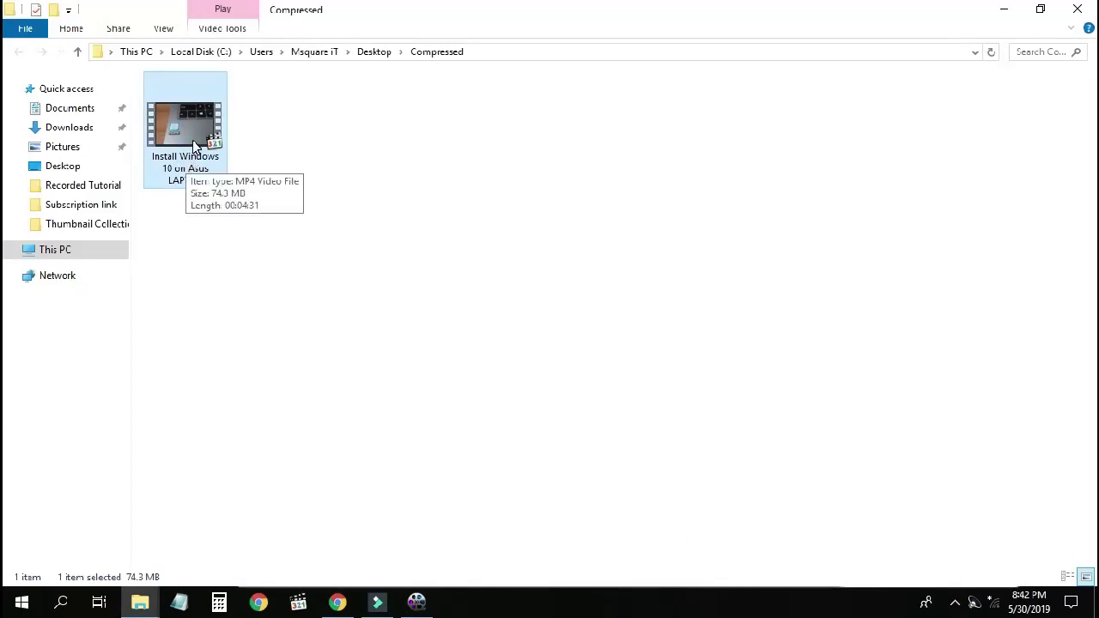
pyautogui.rightClick(196, 142)
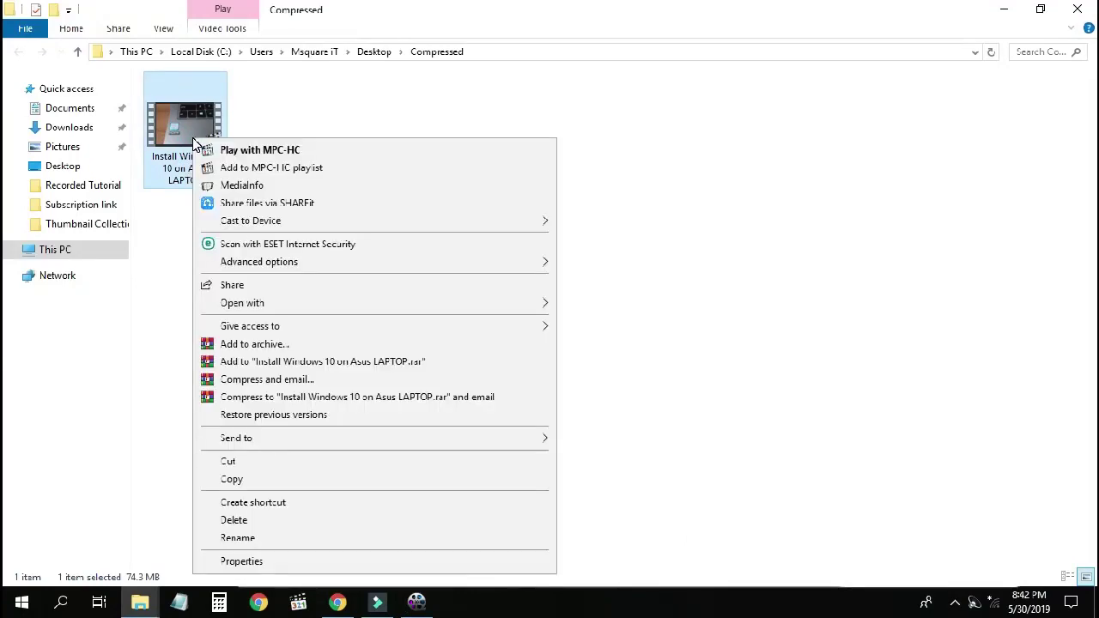
pyautogui.click(283, 563)
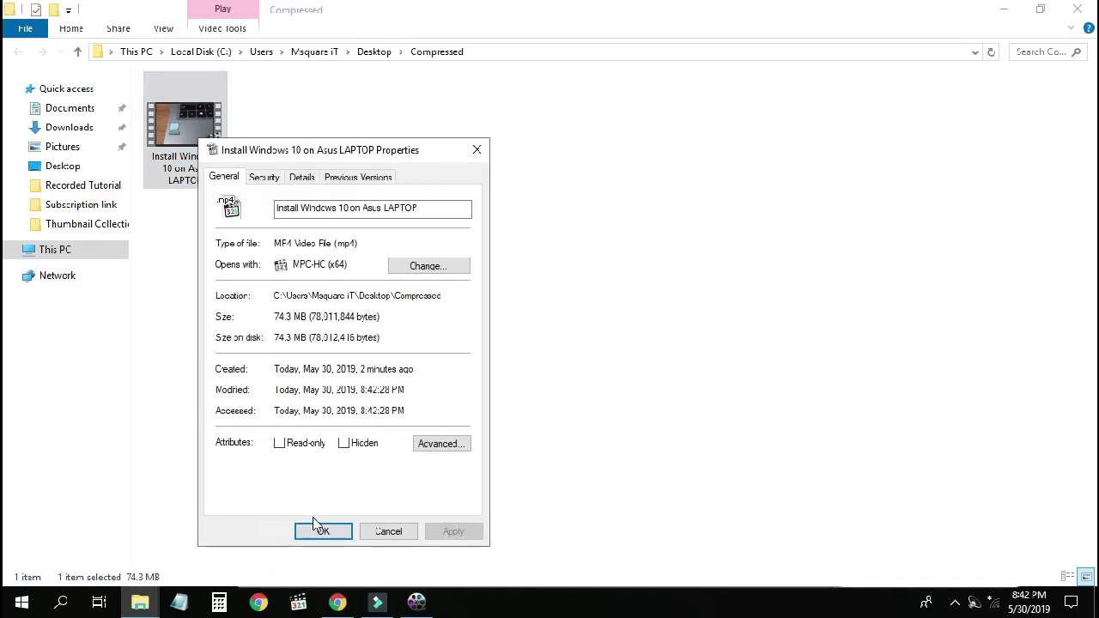
pyautogui.click(388, 533)
pyautogui.click(1004, 8)
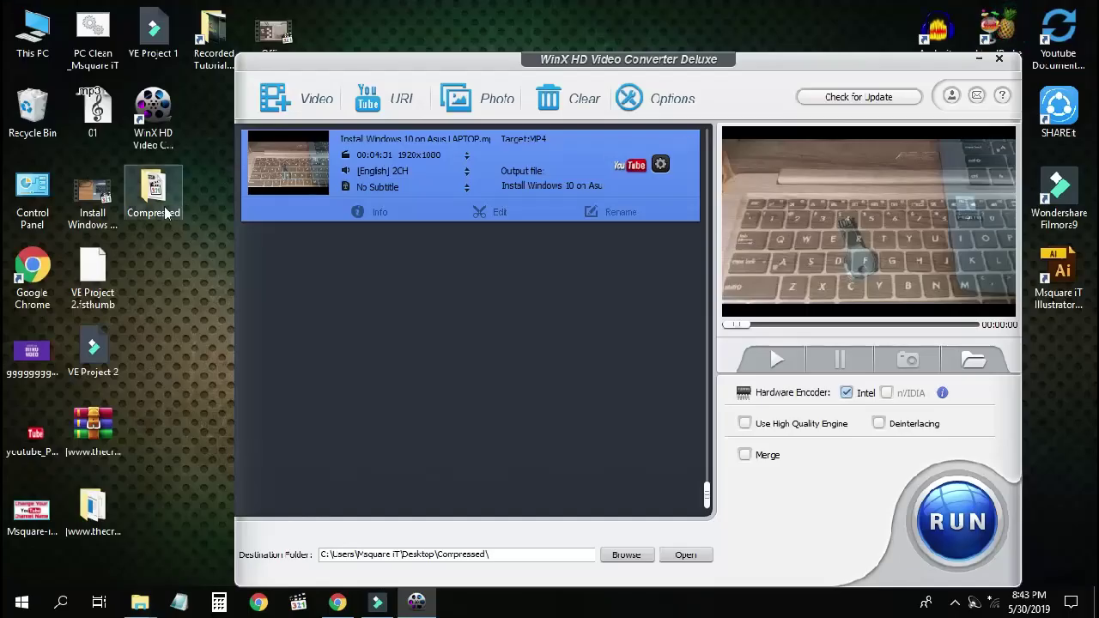
# Close the converter and check the properties of the original video on the desktop for comparison
pyautogui.click(998, 58)
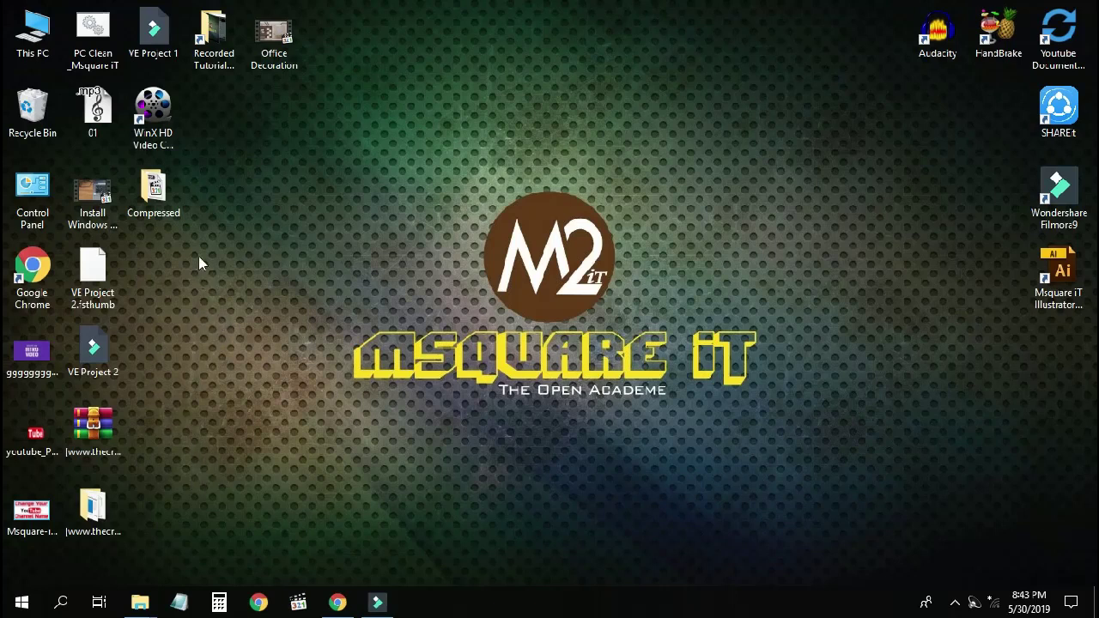
pyautogui.rightClick(98, 190)
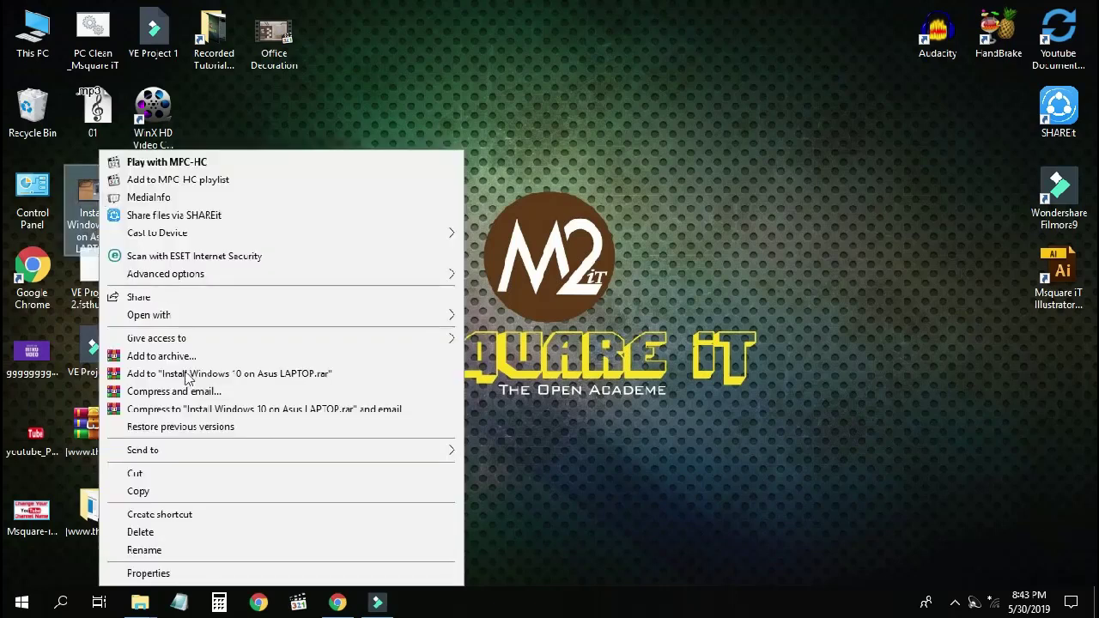
pyautogui.click(189, 577)
pyautogui.click(294, 562)
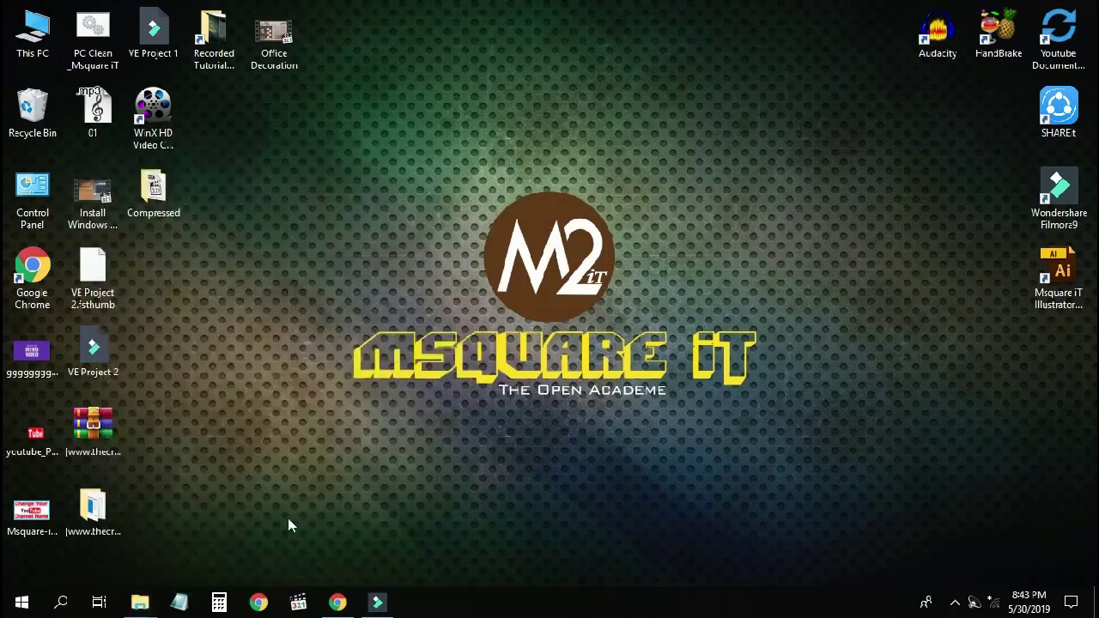